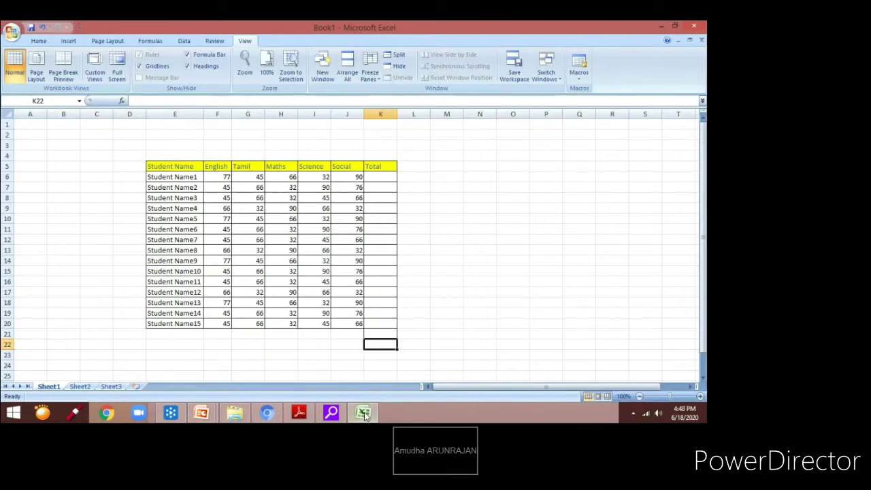
# Enter =SUM(F6:J6) in K6 for the first student's total
pyautogui.click(388, 176)
pyautogui.write('=')
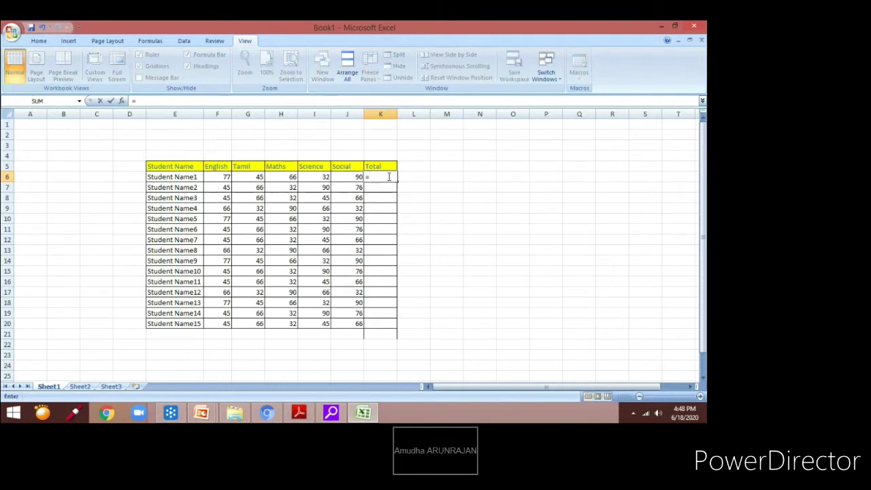
pyautogui.write('sum(')
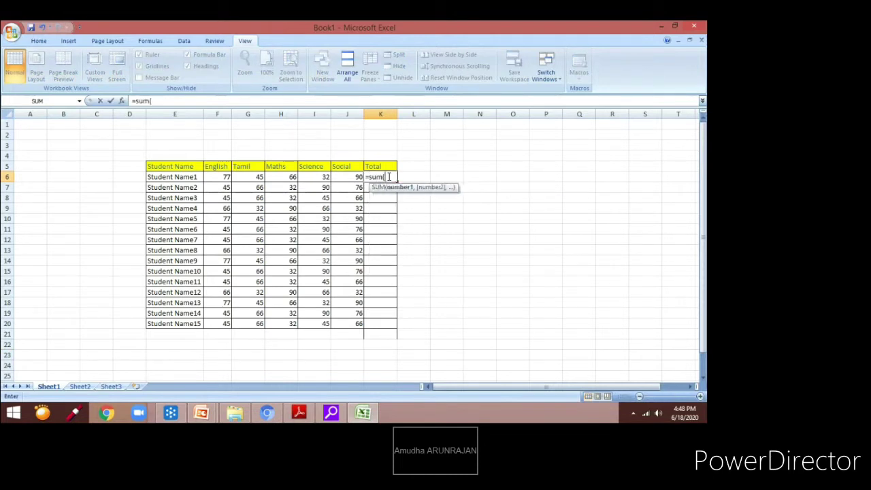
pyautogui.moveTo(217, 177); pyautogui.dragTo(342, 184)
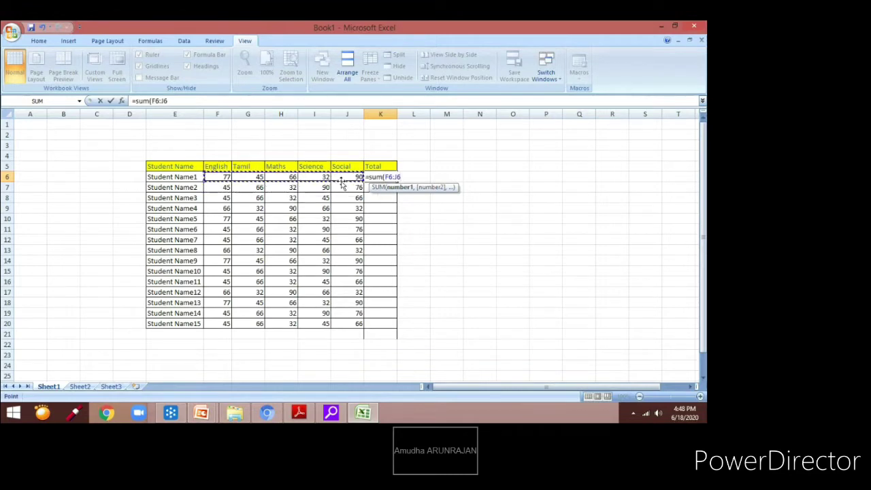
pyautogui.write(')')
pyautogui.press('Return')
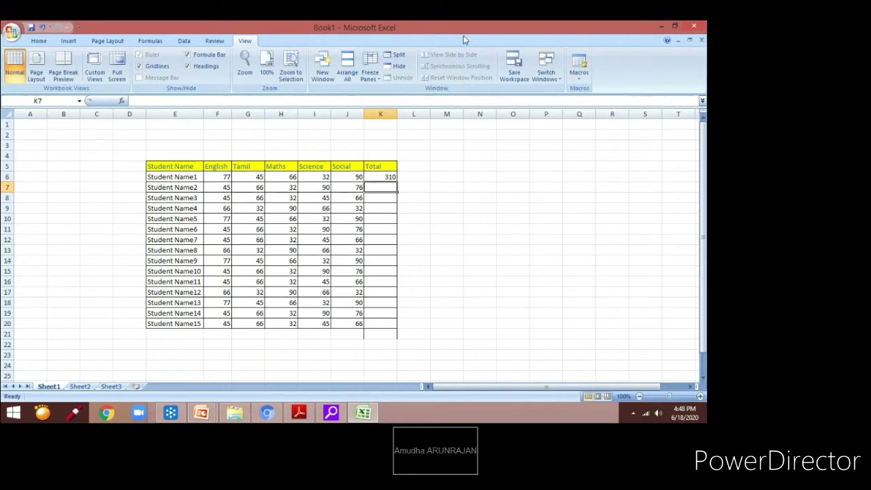
# AutoSum K7 and fill the total formula down to K20
pyautogui.click(39, 40)
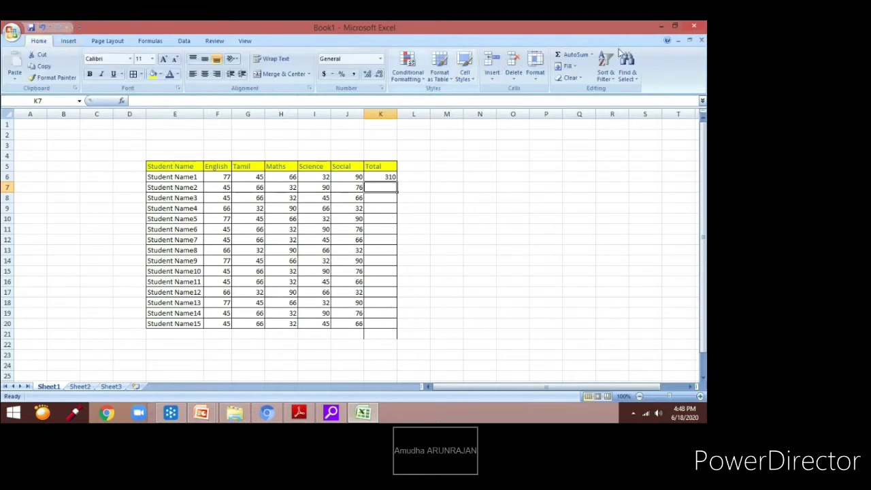
pyautogui.click(577, 55)
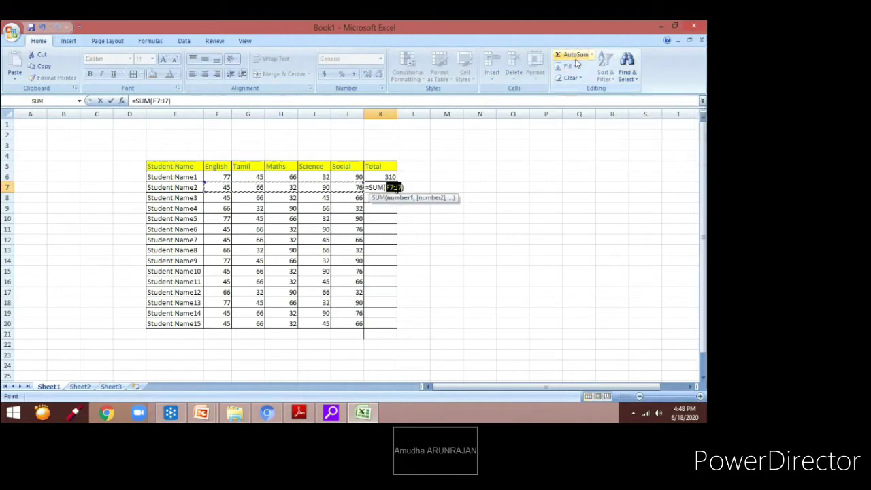
pyautogui.press('Return')
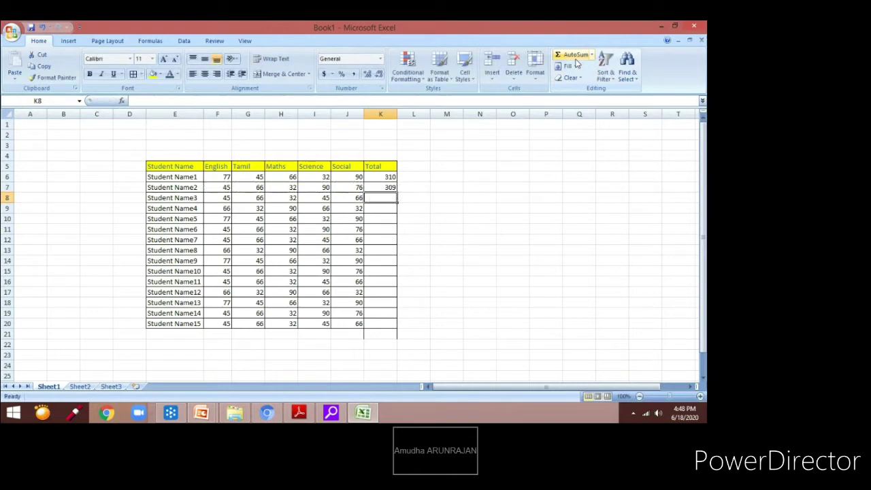
pyautogui.click(390, 187)
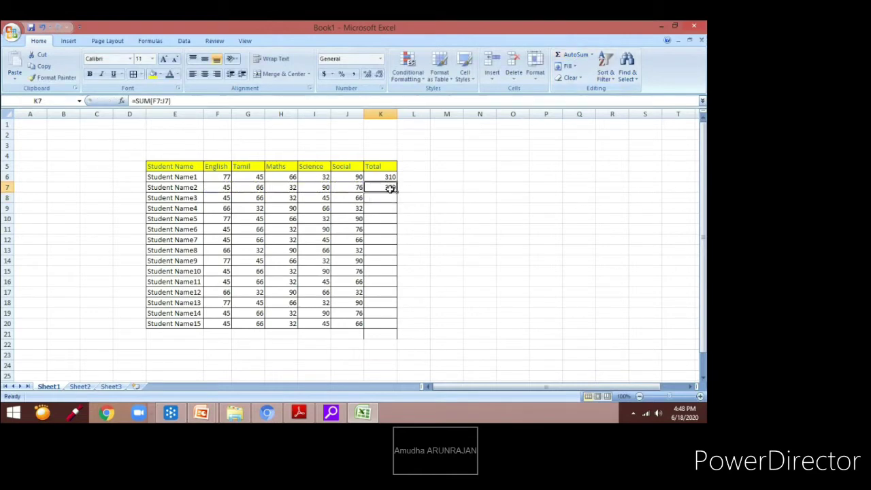
pyautogui.moveTo(397, 192); pyautogui.dragTo(392, 332)
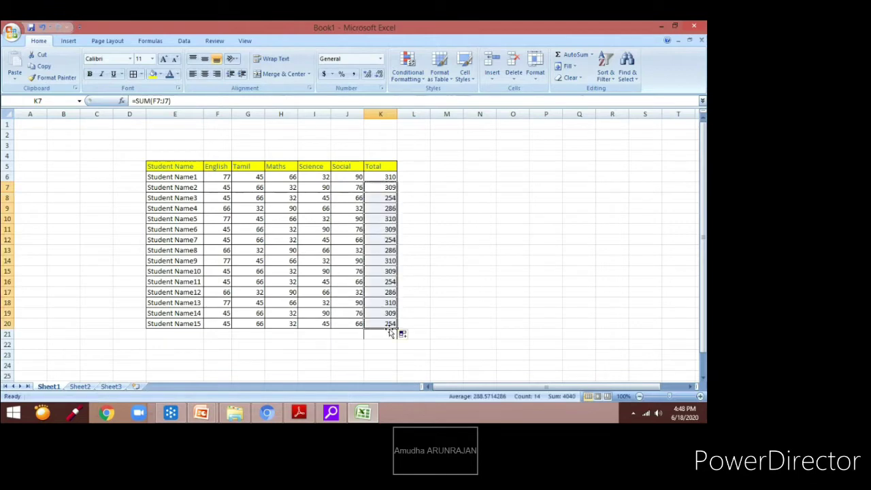
# AutoSum the Total column into K21 for the grand total 4350
pyautogui.click(388, 334)
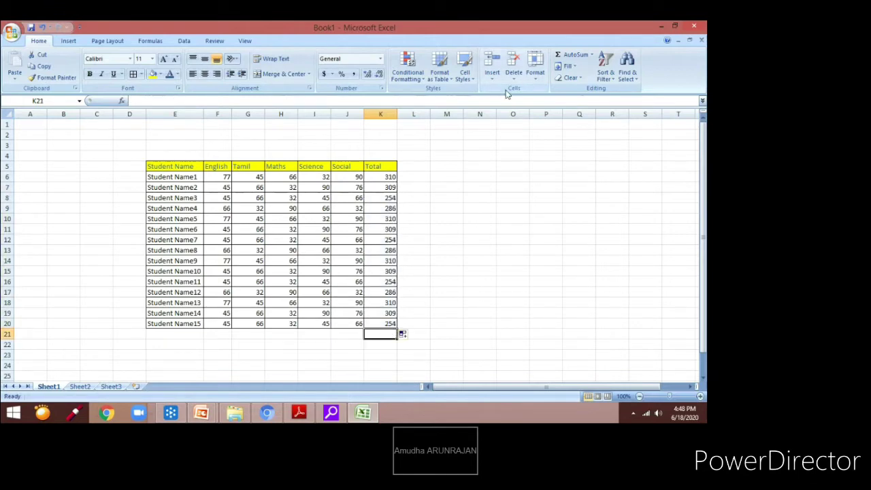
pyautogui.click(563, 55)
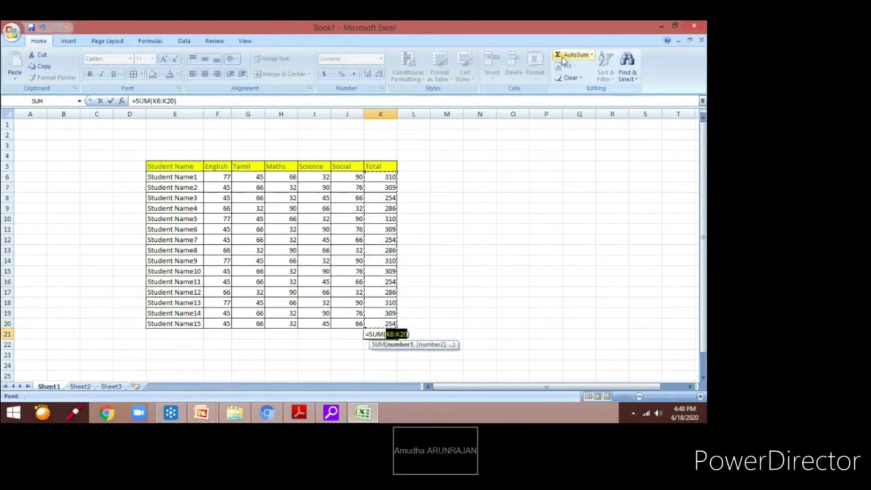
pyautogui.press('Return')
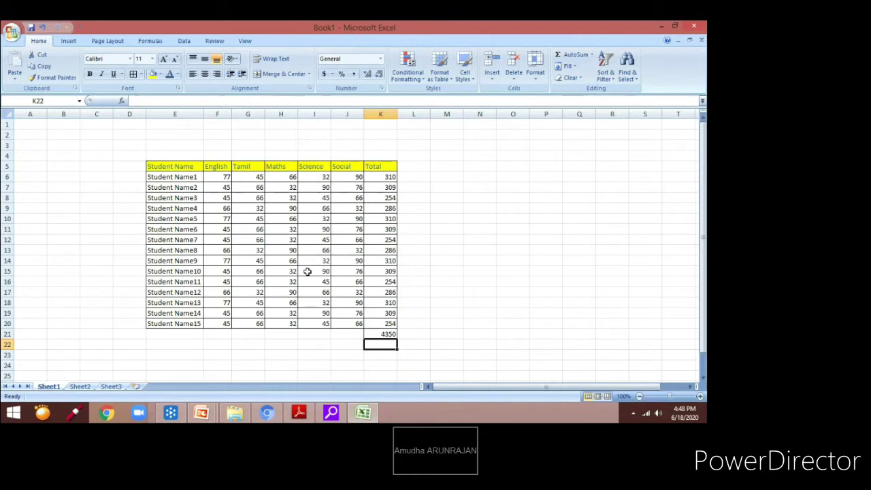
pyautogui.click(371, 334)
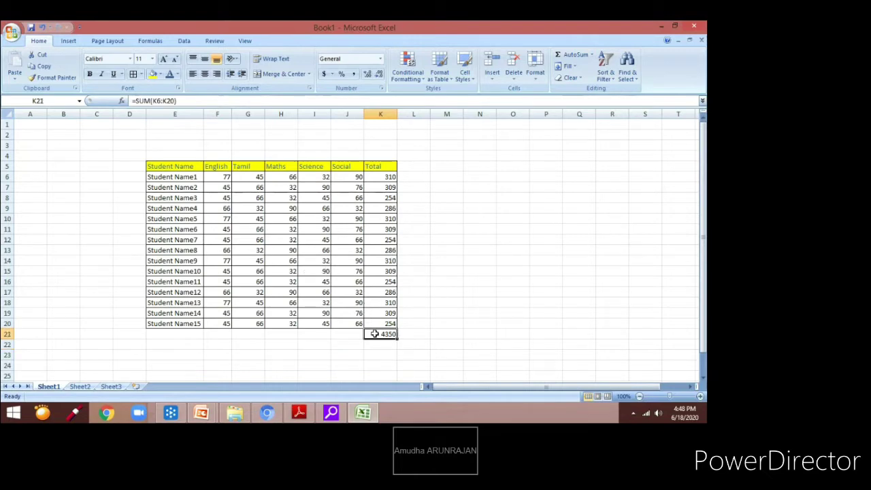
# Highlight values above 85 in F6:K20 with Light Red Fill with Dark Red Text
pyautogui.click(369, 177)
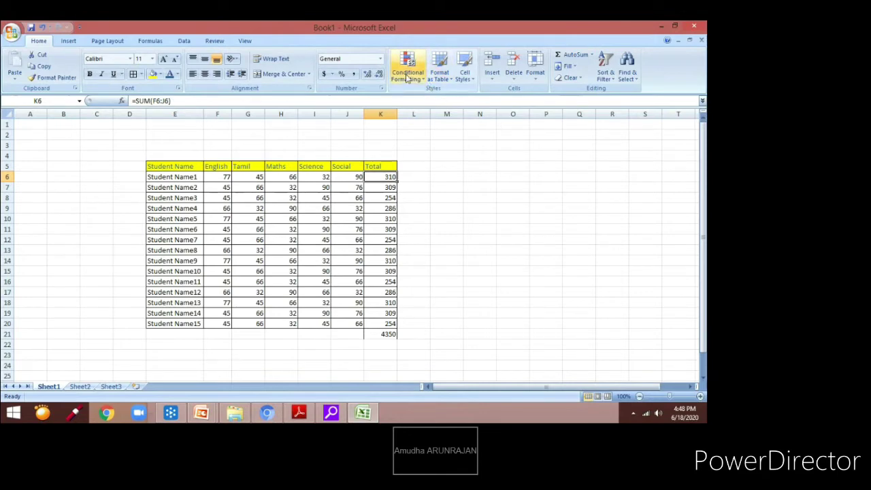
pyautogui.click(421, 249)
pyautogui.moveTo(212, 176); pyautogui.dragTo(374, 322)
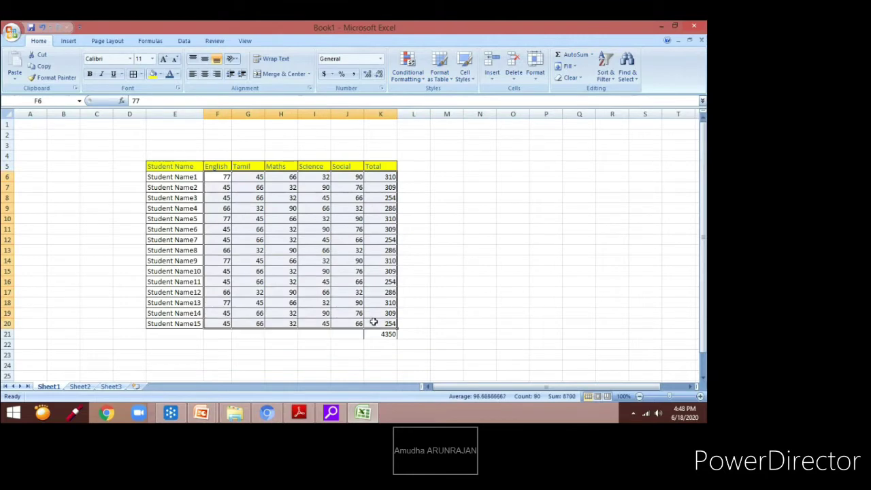
pyautogui.click(413, 80)
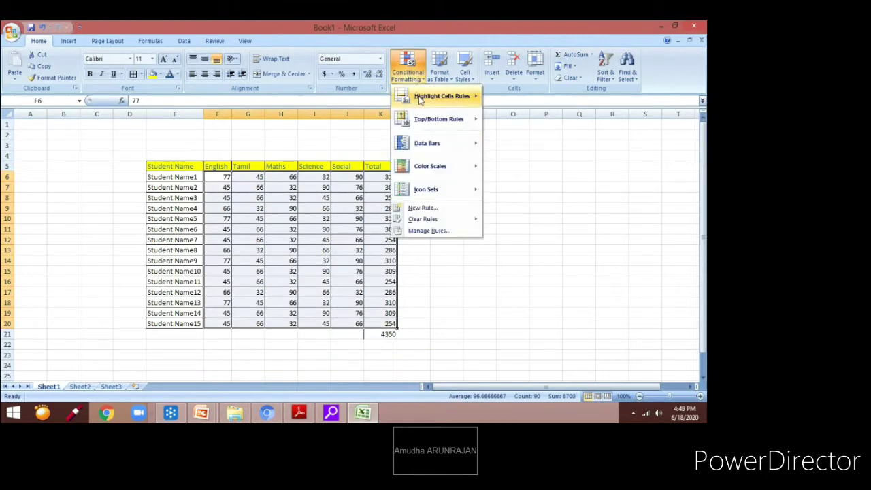
pyautogui.moveTo(422, 101)
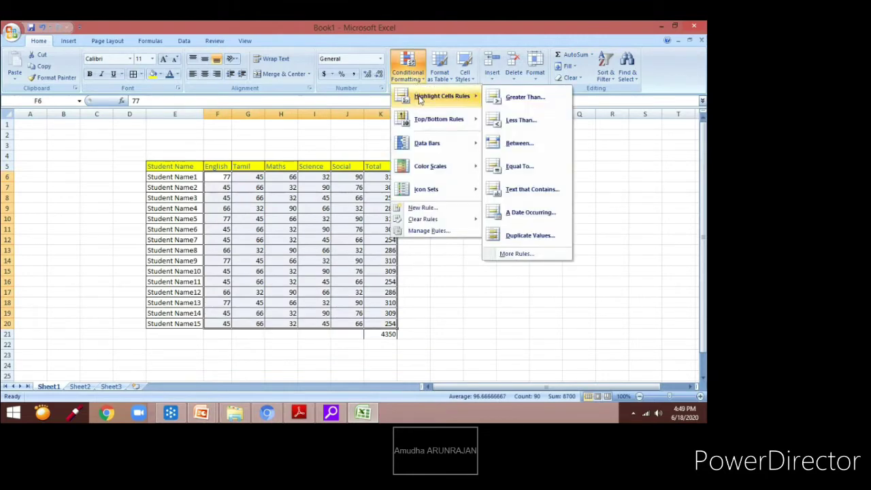
pyautogui.click(500, 101)
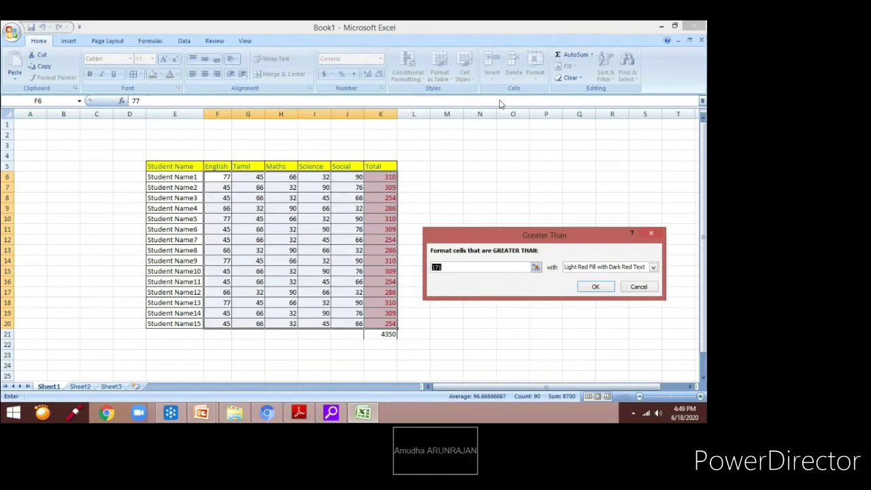
pyautogui.write('85')
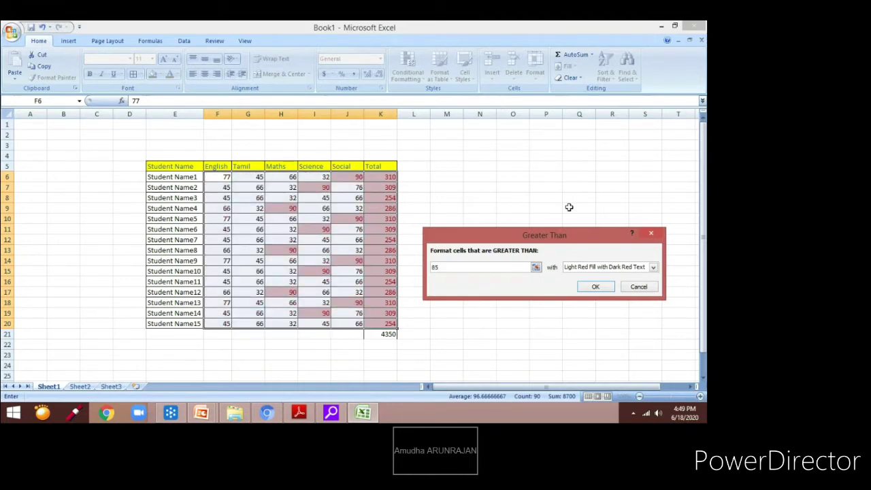
pyautogui.click(604, 268)
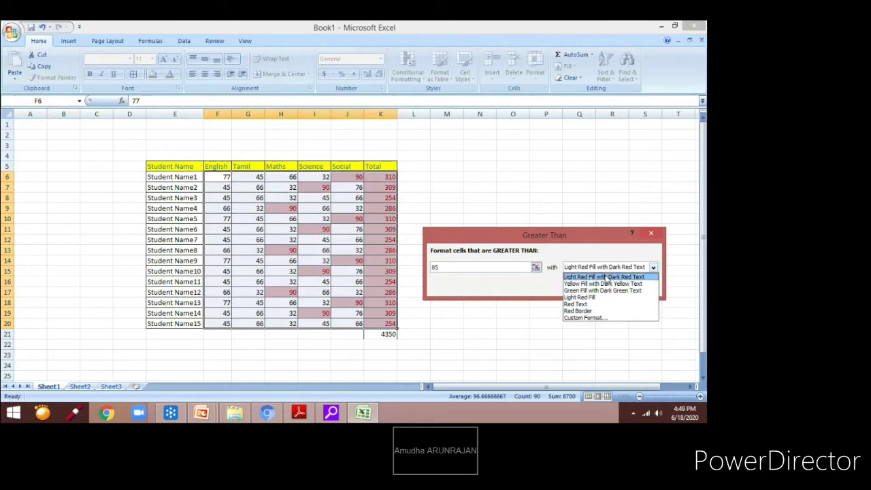
pyautogui.click(605, 278)
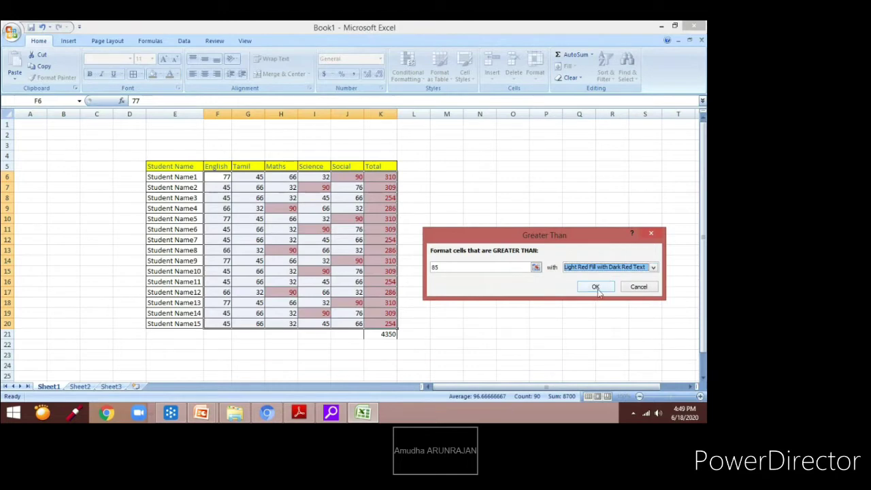
pyautogui.click(596, 287)
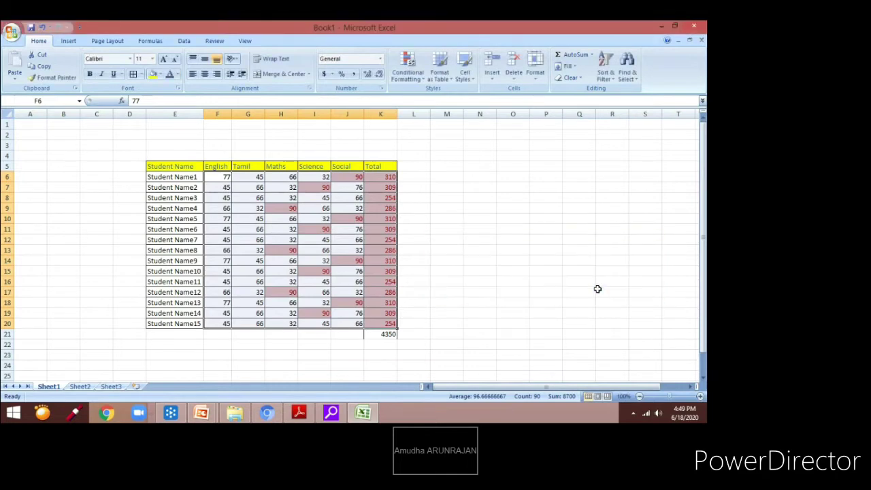
pyautogui.click(490, 267)
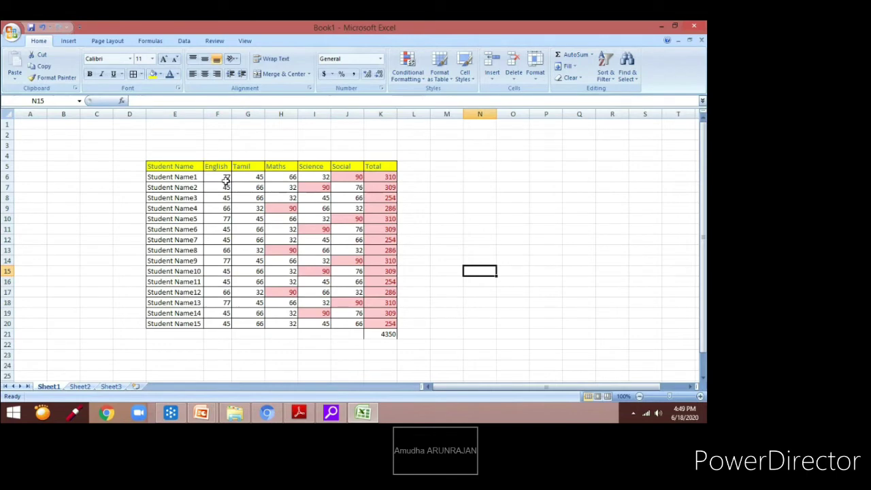
# Add a greater-than rule on marks F6:J20 with an edited threshold and custom light blue fill
pyautogui.moveTo(227, 179); pyautogui.dragTo(336, 312)
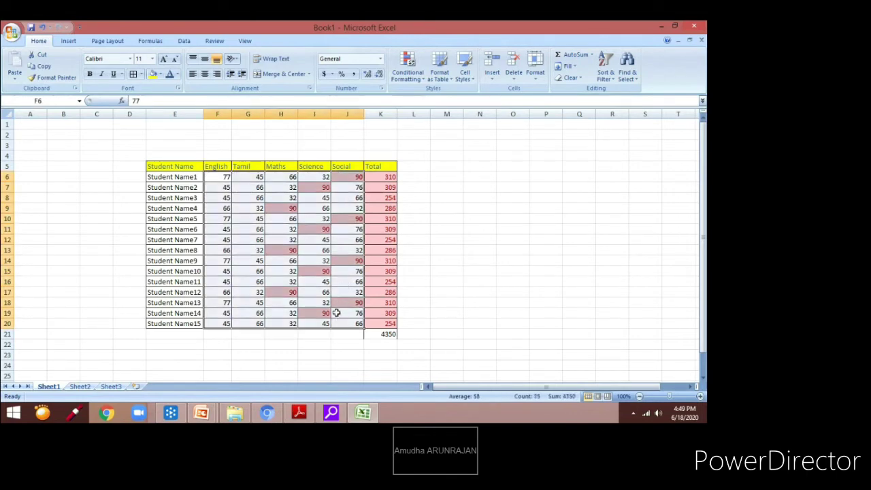
pyautogui.click(402, 76)
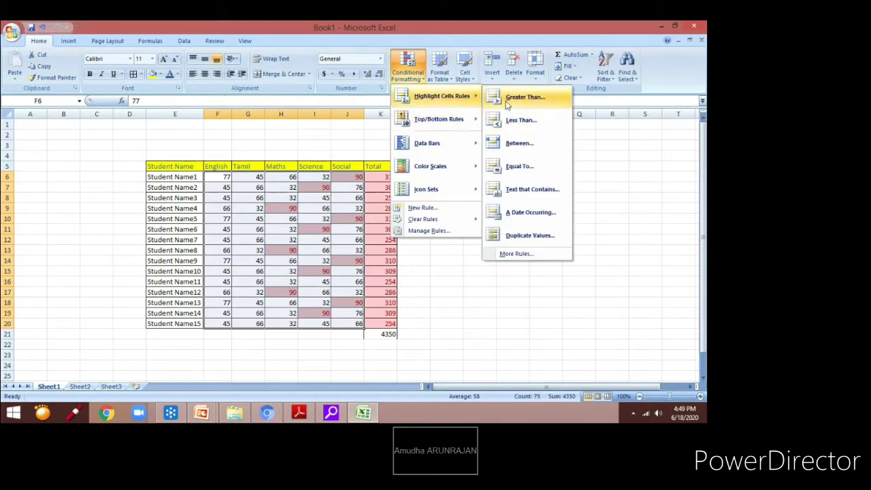
pyautogui.click(524, 98)
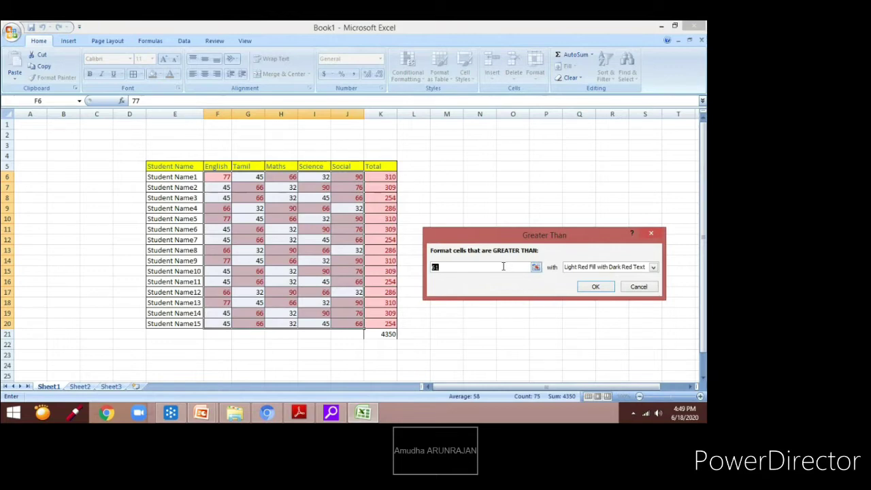
pyautogui.press('BackSpace')
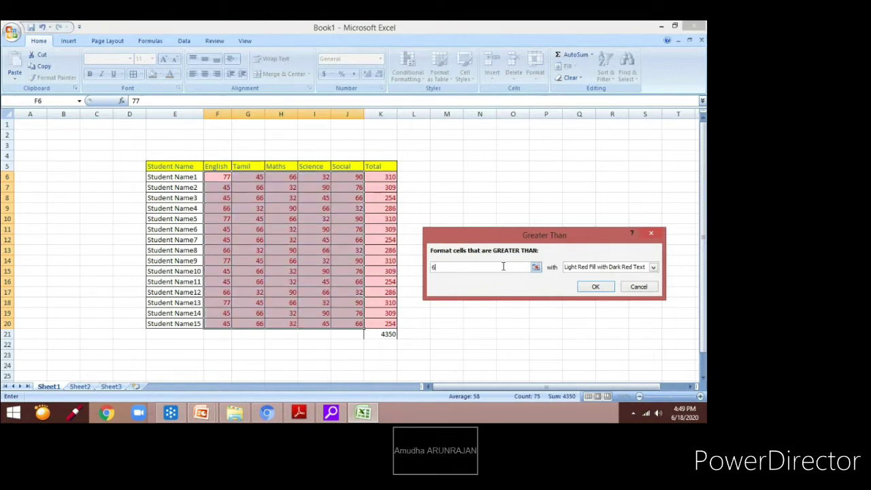
pyautogui.write('0')
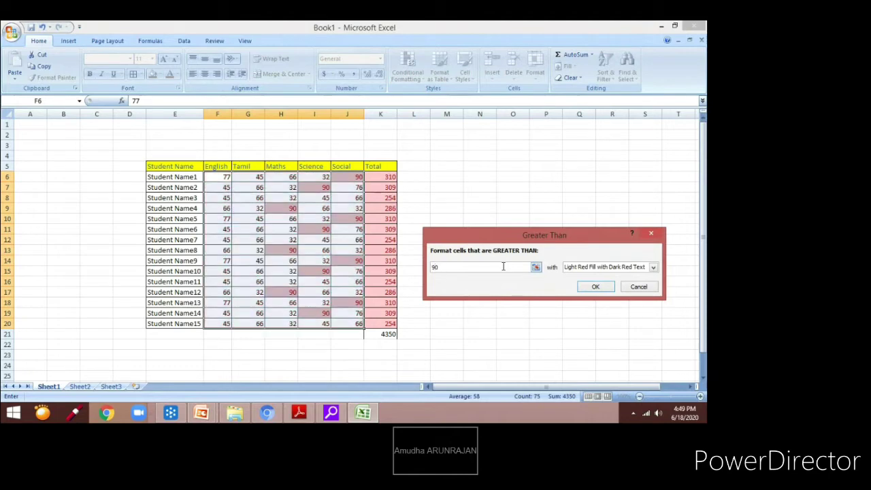
pyautogui.click(596, 268)
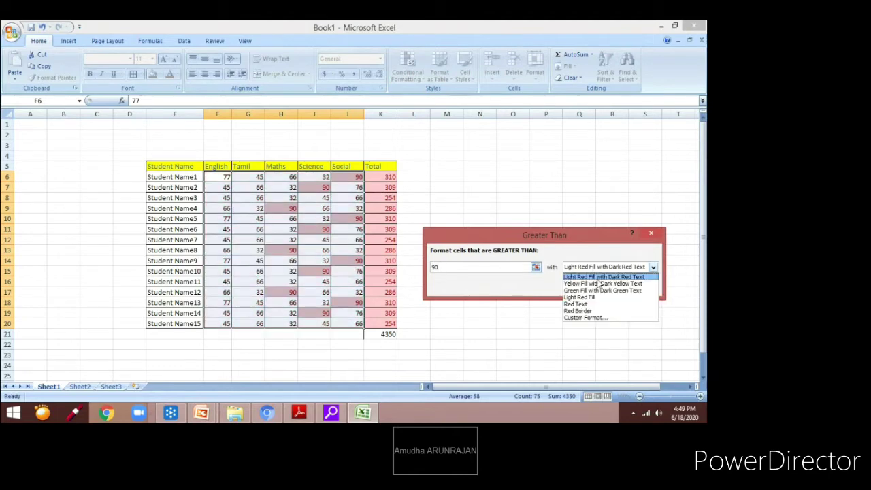
pyautogui.click(587, 318)
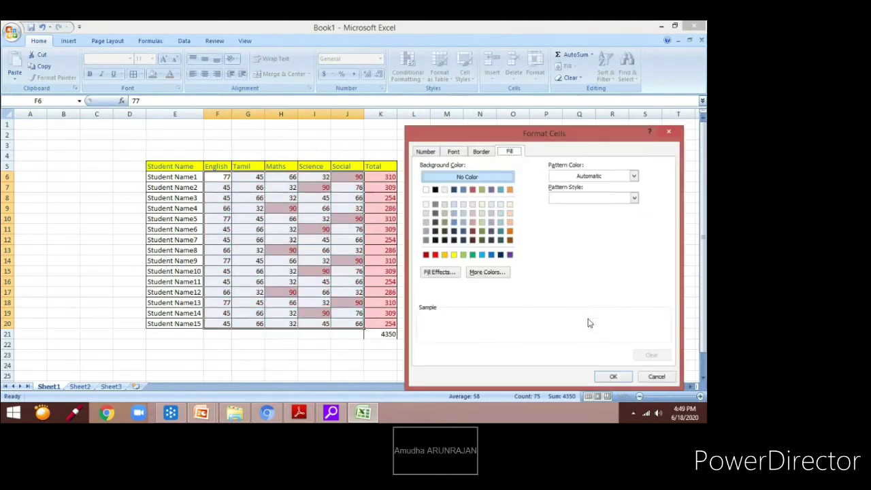
pyautogui.click(482, 254)
pyautogui.click(612, 376)
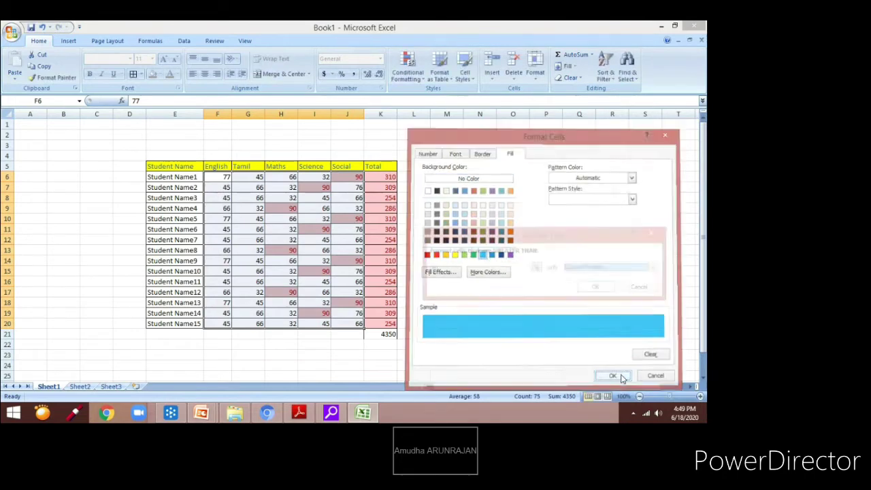
pyautogui.click(601, 287)
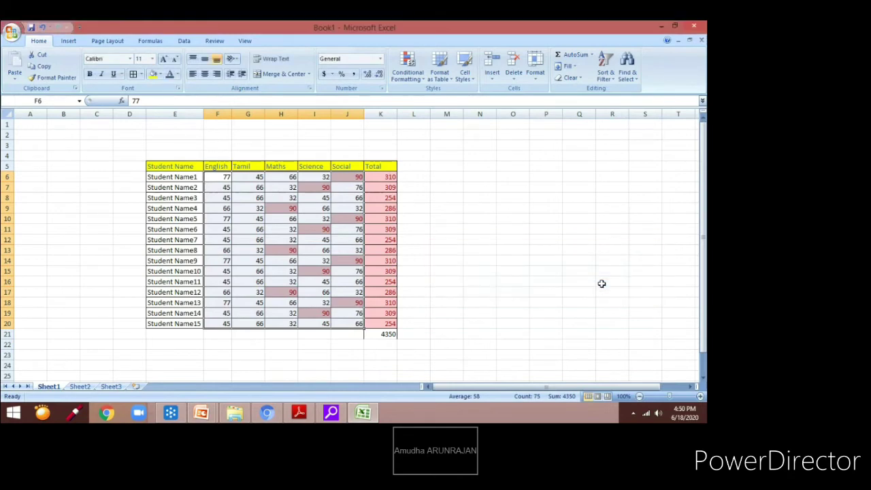
# Select F6:K20 and start a Greater Than rule with threshold 45
pyautogui.click(468, 253)
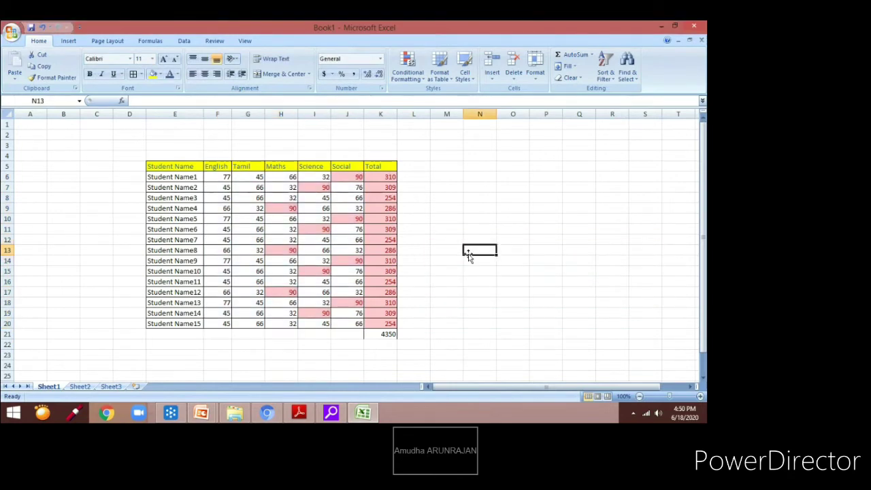
pyautogui.click(230, 178)
pyautogui.moveTo(230, 178); pyautogui.dragTo(383, 323)
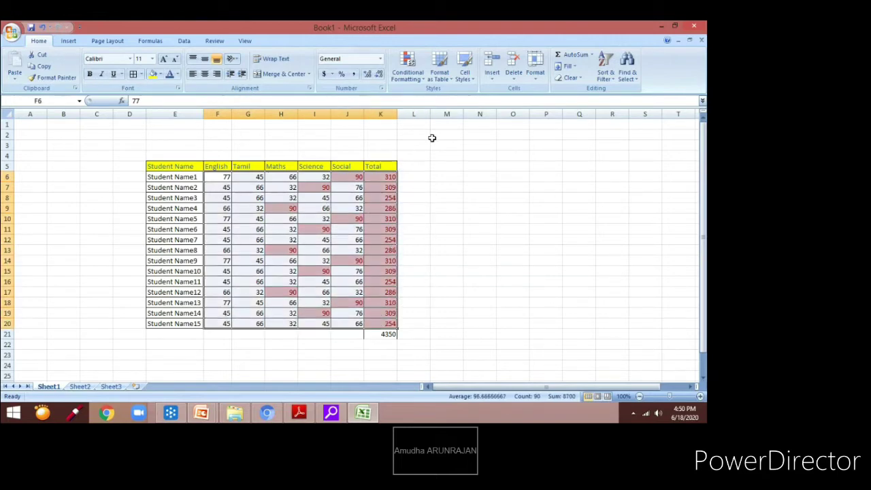
pyautogui.click(409, 74)
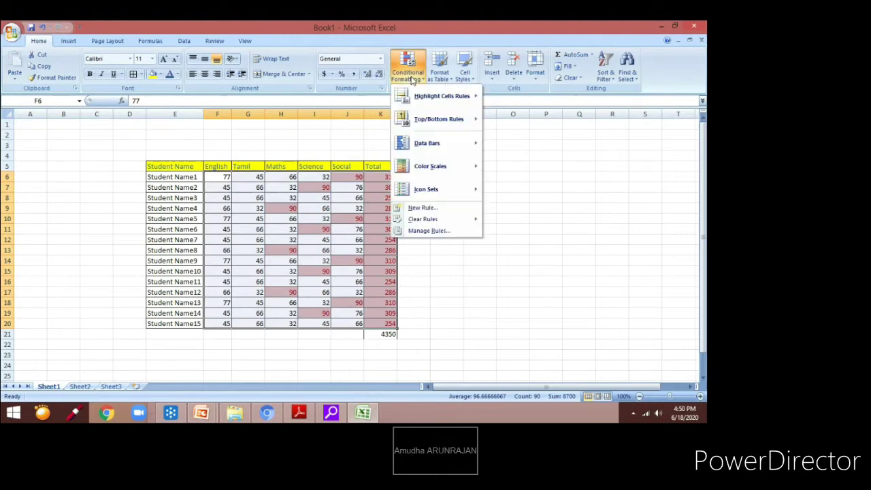
pyautogui.moveTo(428, 109)
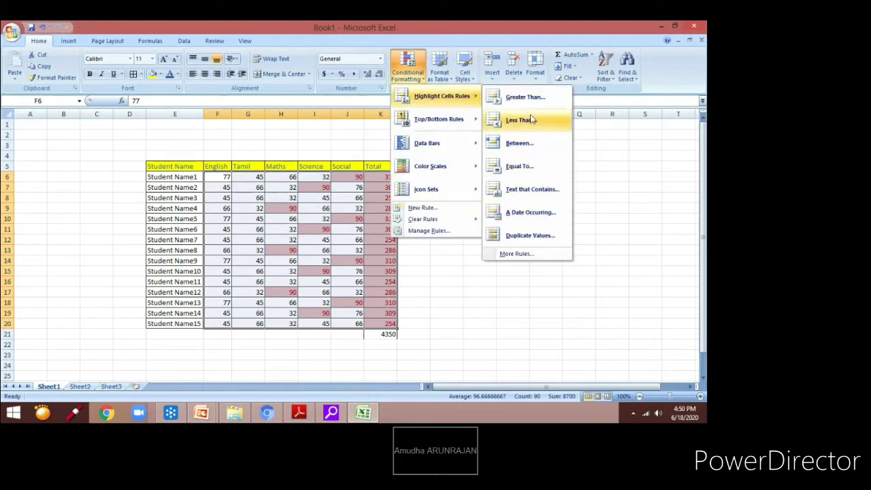
pyautogui.click(525, 97)
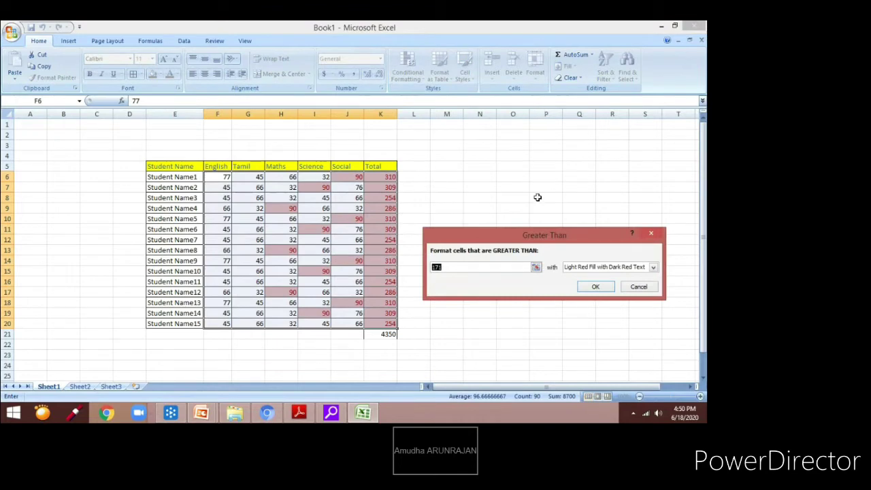
pyautogui.write('45')
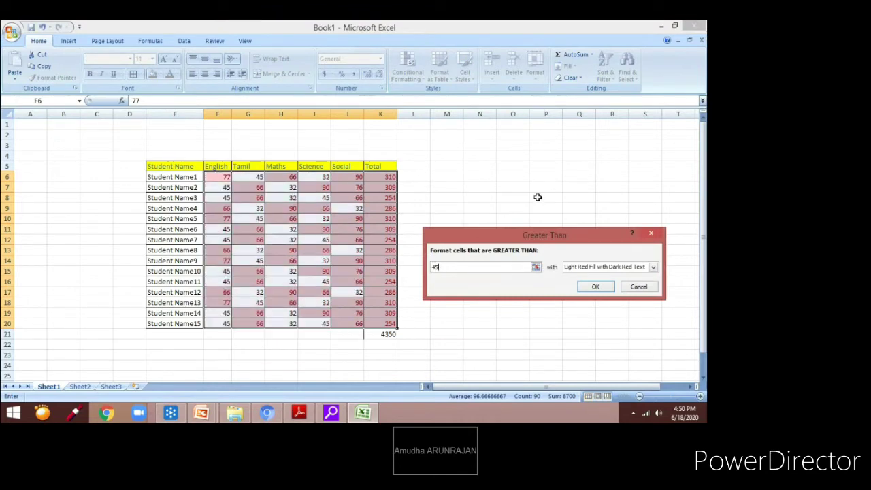
# Give the greater-than-45 rule a custom light blue fill and apply it
pyautogui.click(604, 268)
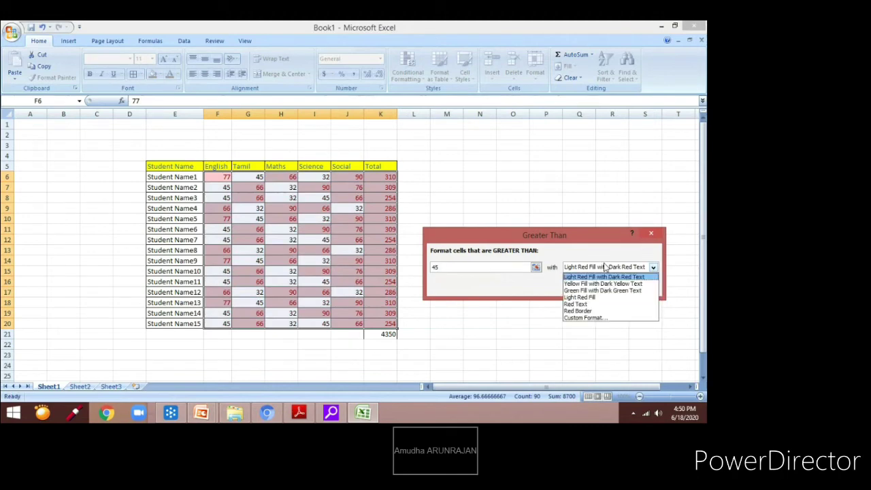
pyautogui.click(605, 319)
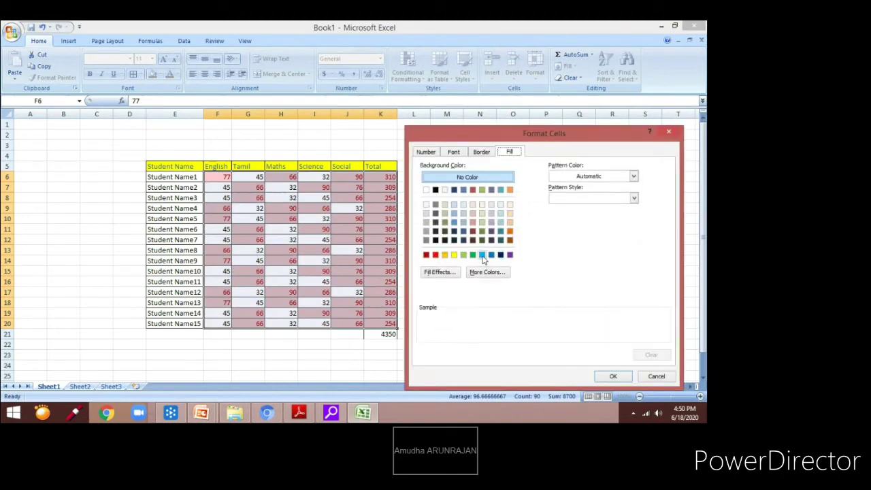
pyautogui.click(481, 256)
pyautogui.click(618, 378)
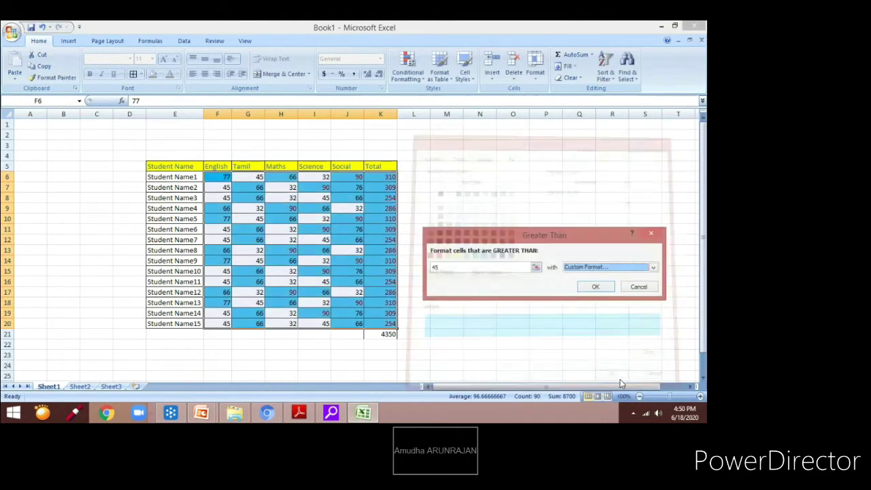
pyautogui.click(596, 286)
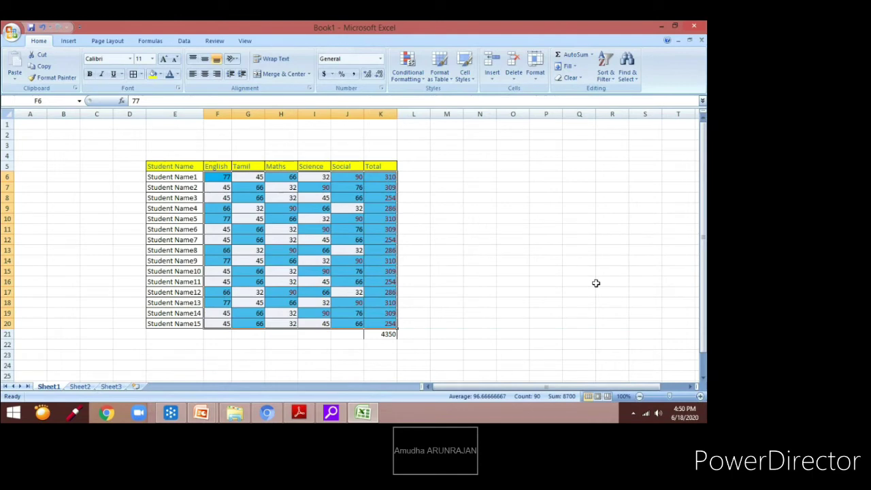
pyautogui.click(479, 266)
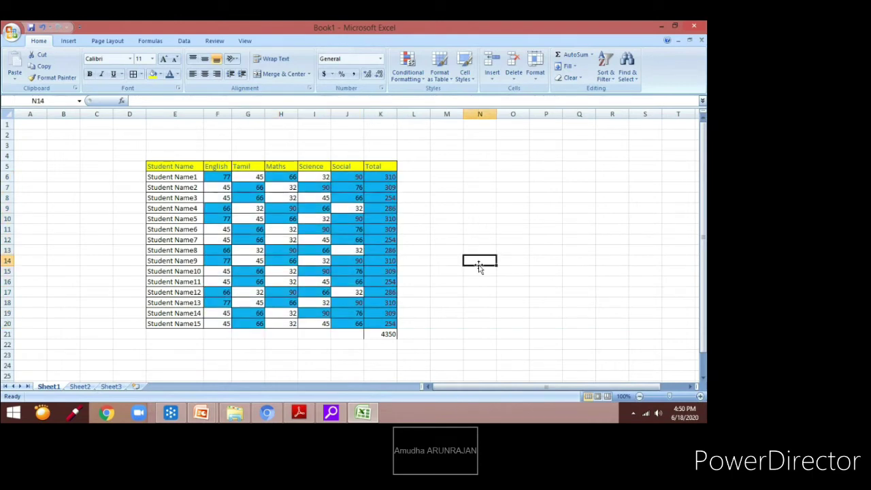
# Apply a Less Than 70 rule with Green Fill with Dark Green Text to cell N14
pyautogui.click(406, 77)
pyautogui.moveTo(428, 99)
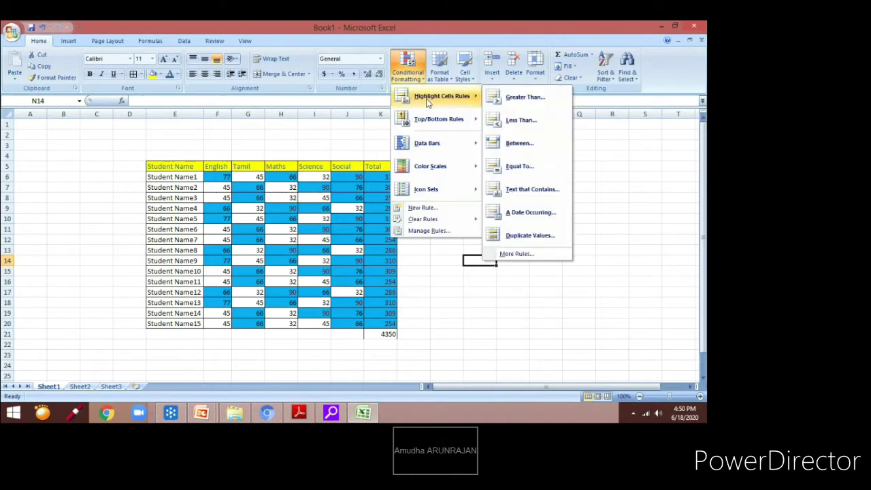
pyautogui.click(521, 120)
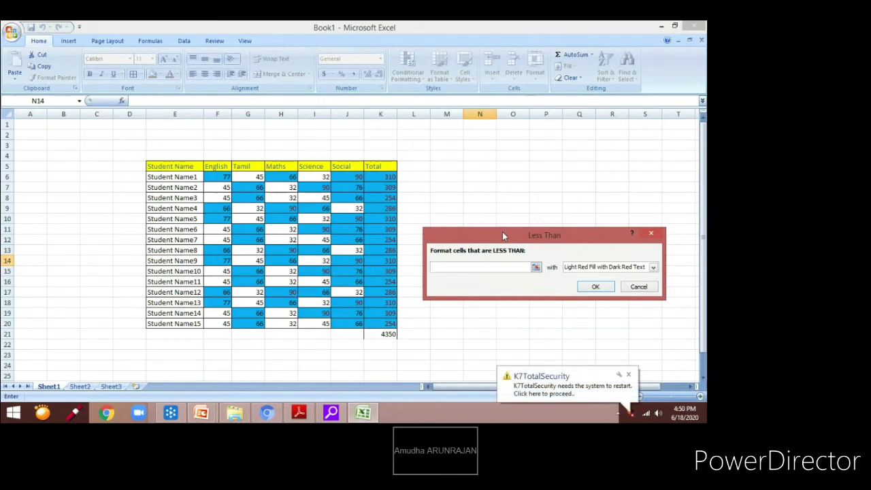
pyautogui.write('70')
pyautogui.click(627, 268)
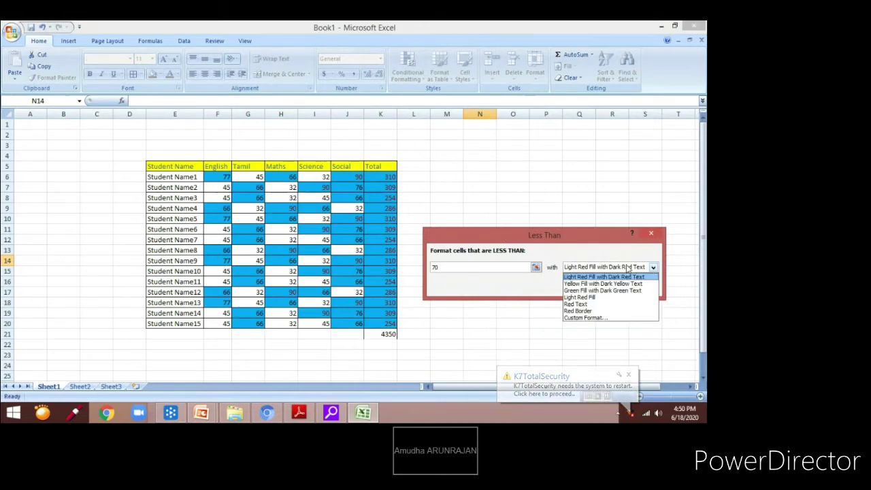
pyautogui.click(609, 291)
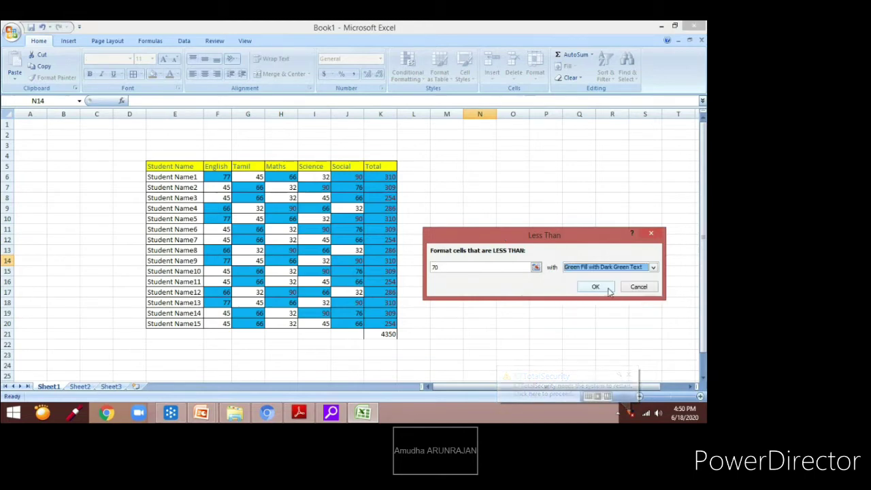
pyautogui.click(596, 287)
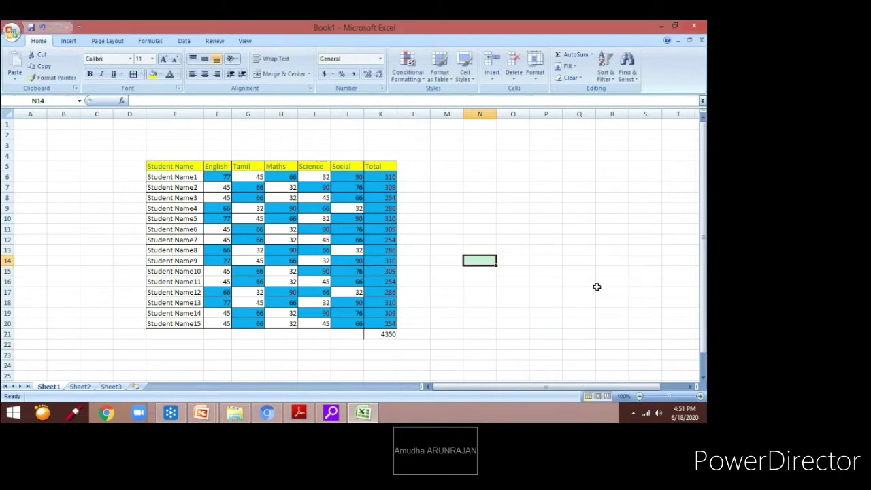
pyautogui.click(220, 179)
# Highlight F6:K20 values below 45 with Green Fill with Dark Green Text
pyautogui.moveTo(220, 179); pyautogui.dragTo(390, 329)
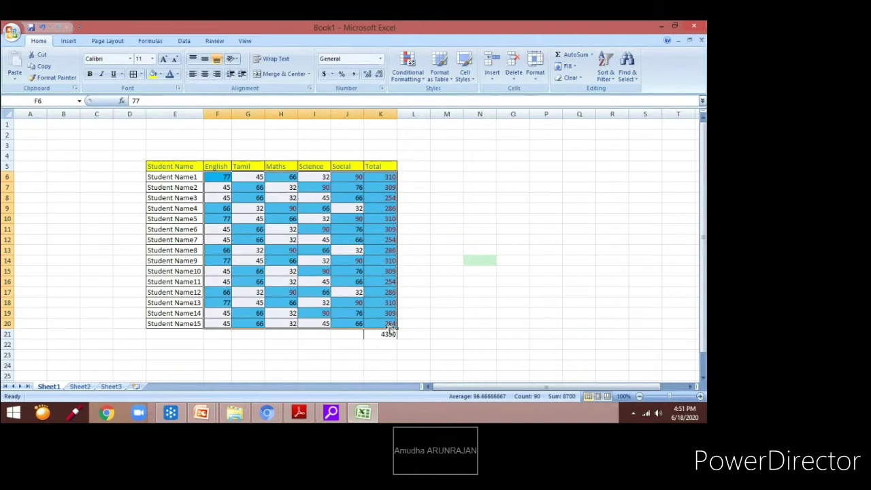
pyautogui.click(416, 279)
pyautogui.moveTo(226, 178); pyautogui.dragTo(385, 323)
pyautogui.click(407, 68)
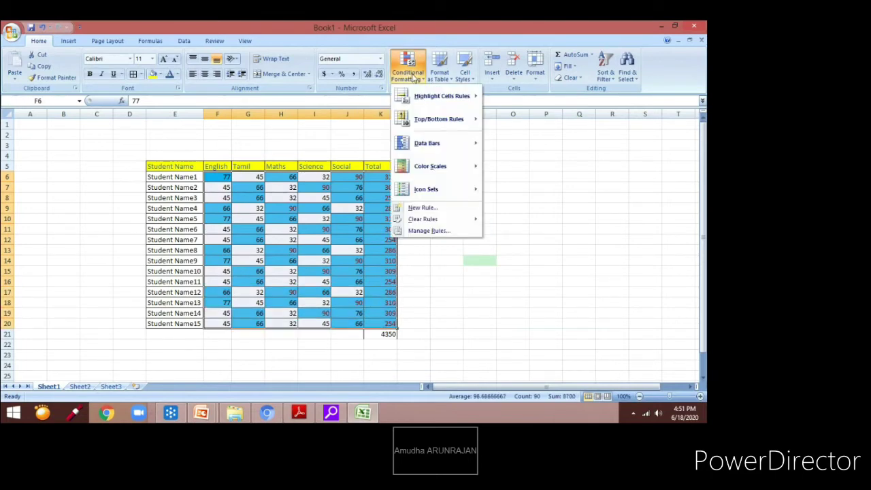
pyautogui.moveTo(441, 97)
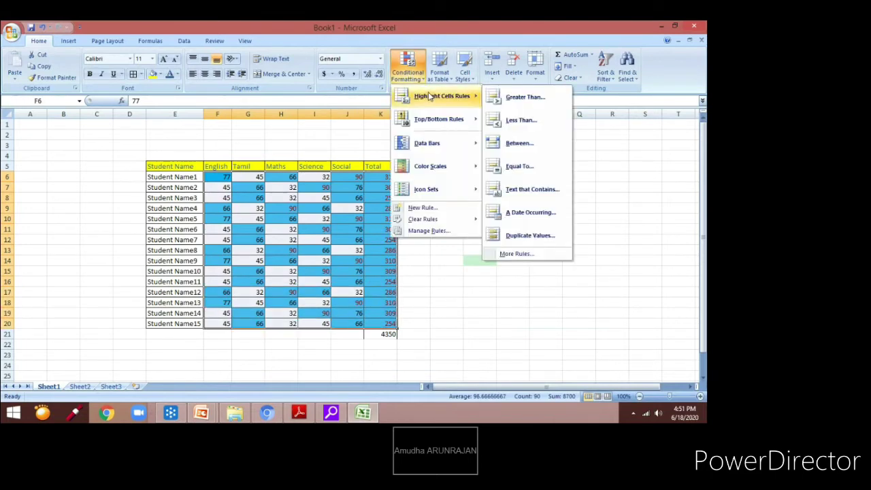
pyautogui.click(521, 120)
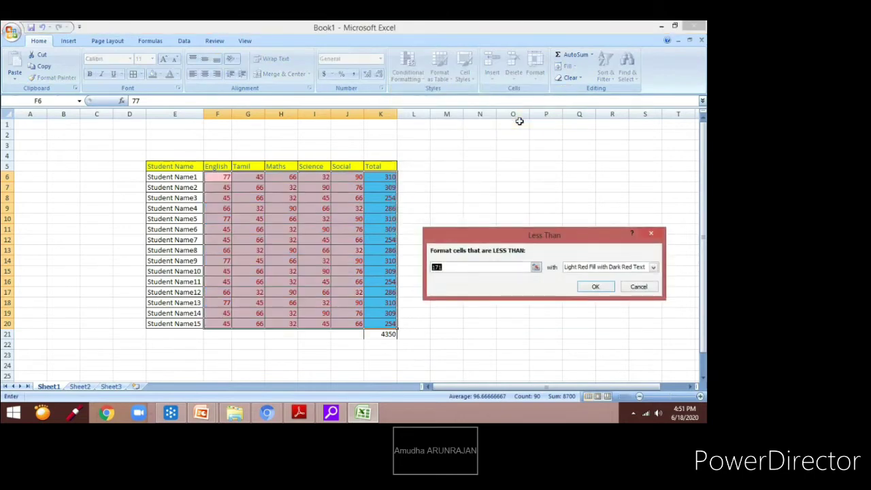
pyautogui.write('45')
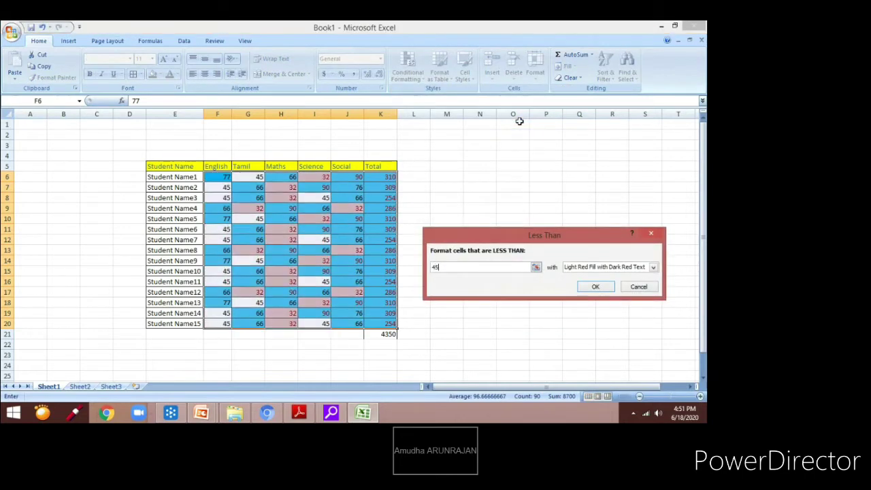
pyautogui.click(585, 269)
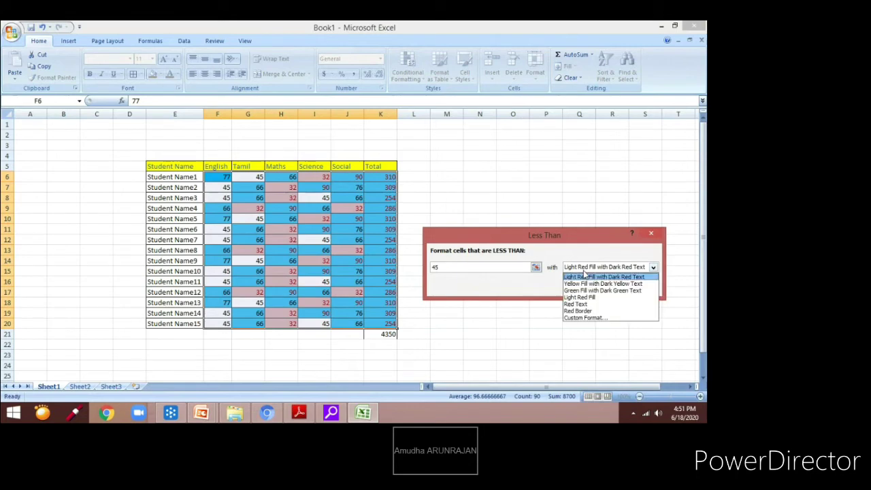
pyautogui.click(596, 290)
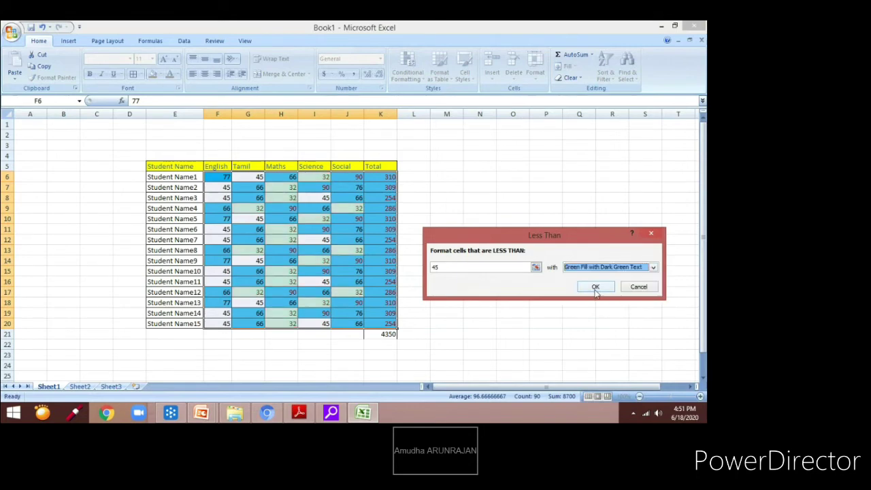
pyautogui.click(595, 287)
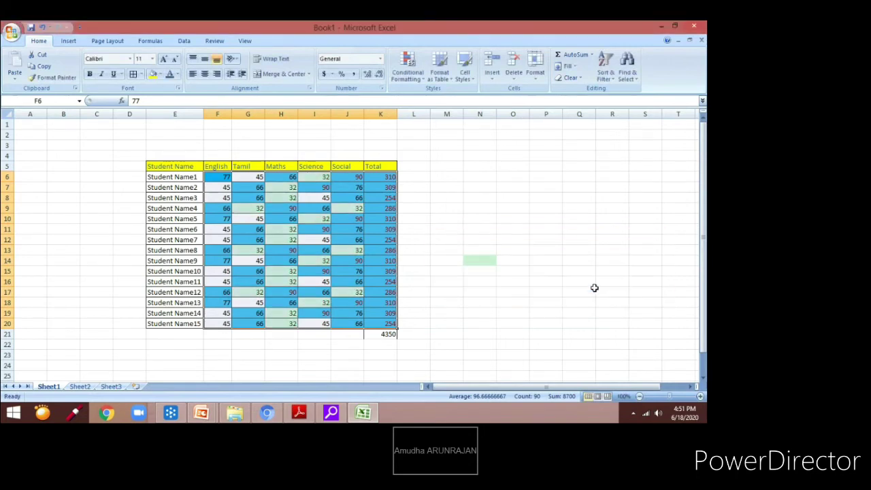
pyautogui.click(594, 289)
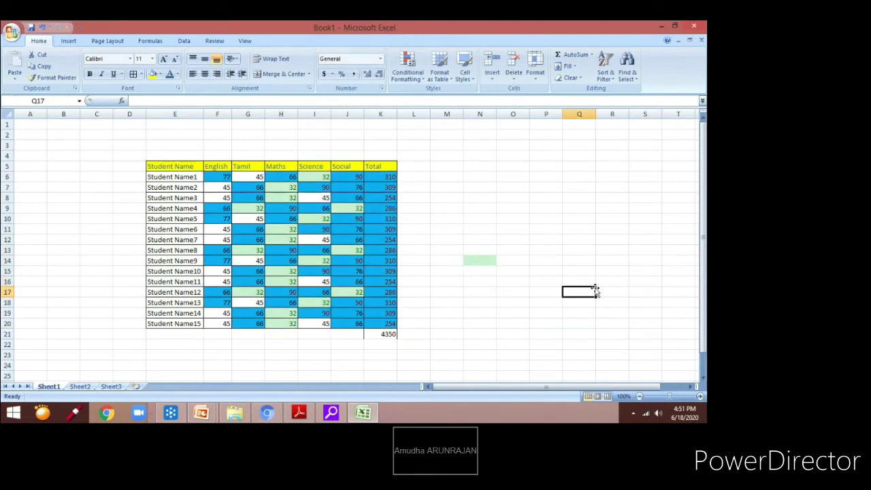
pyautogui.click(408, 68)
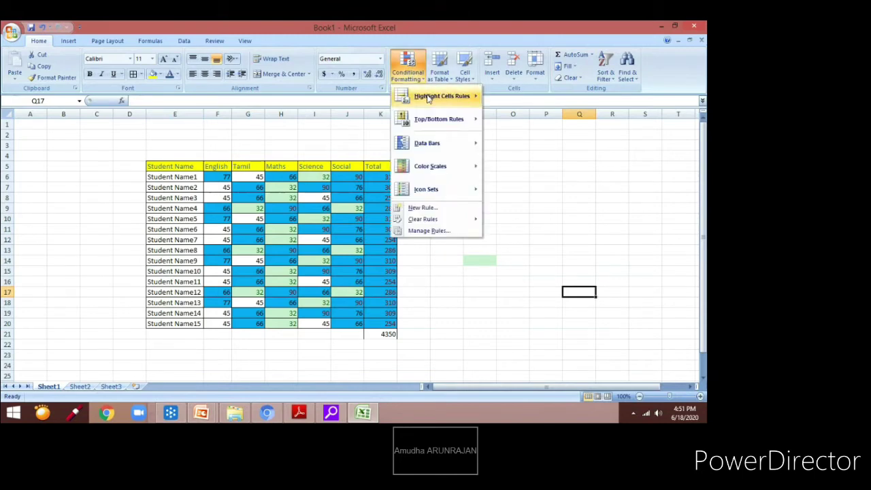
pyautogui.moveTo(428, 98)
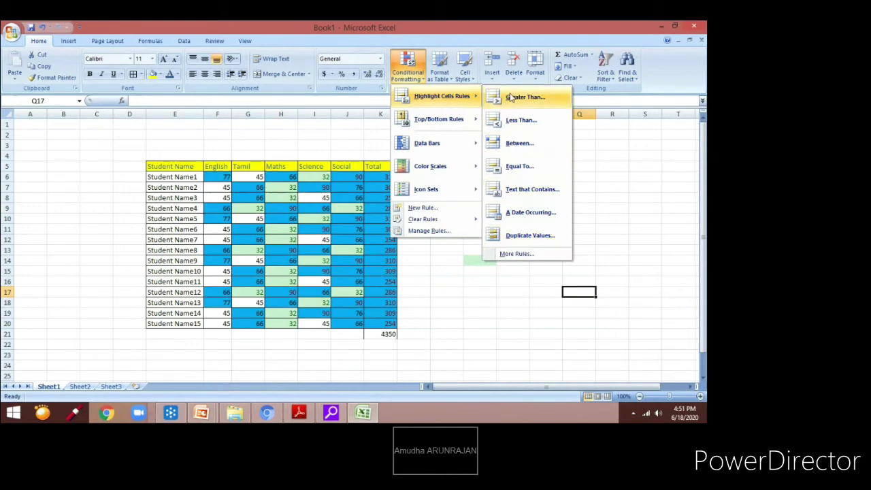
pyautogui.click(507, 289)
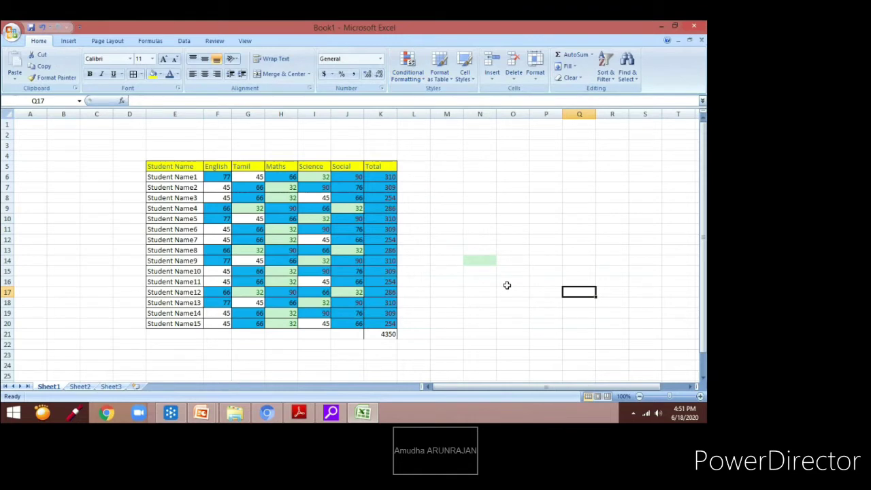
pyautogui.click(527, 219)
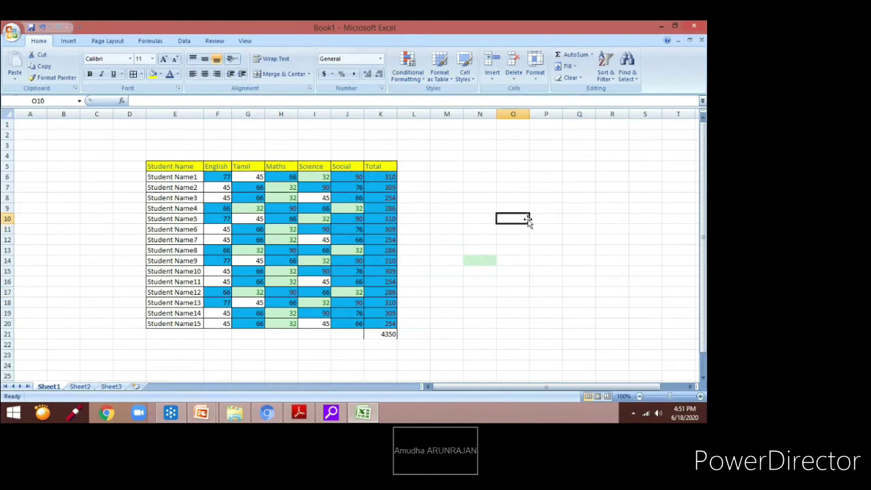
pyautogui.click(546, 186)
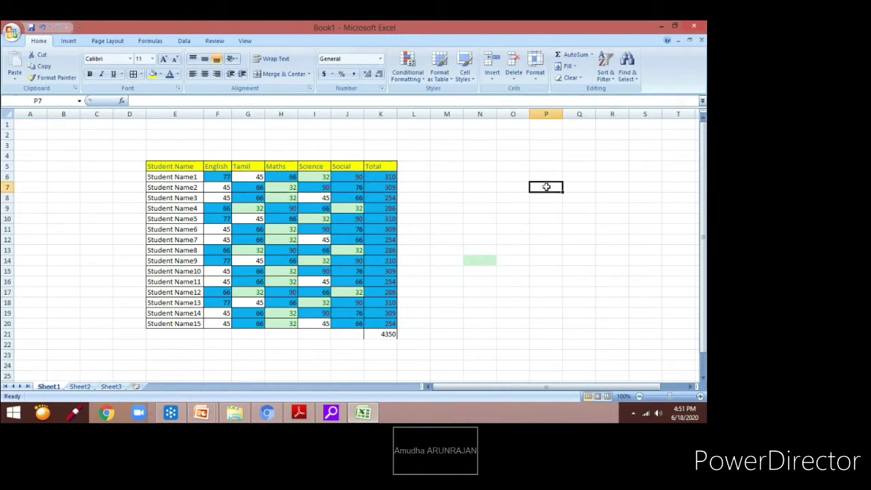
pyautogui.click(548, 232)
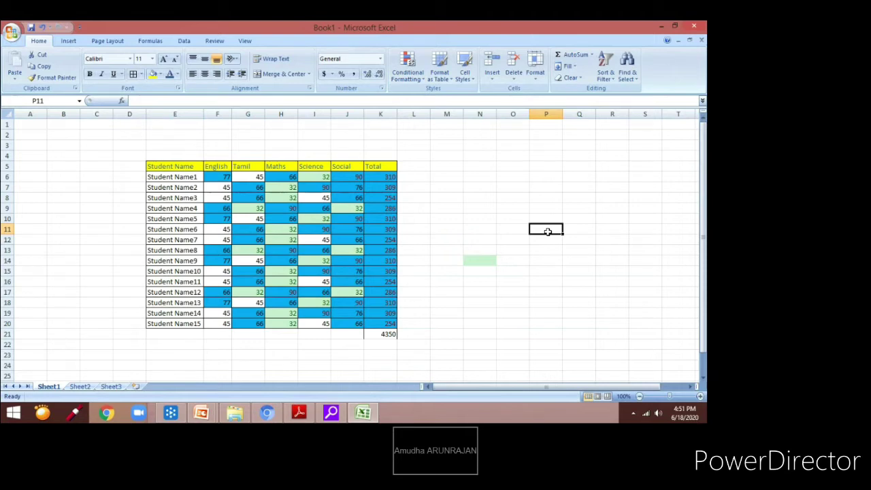
# Enter the pass mark 45 in cell P11
pyautogui.write('45')
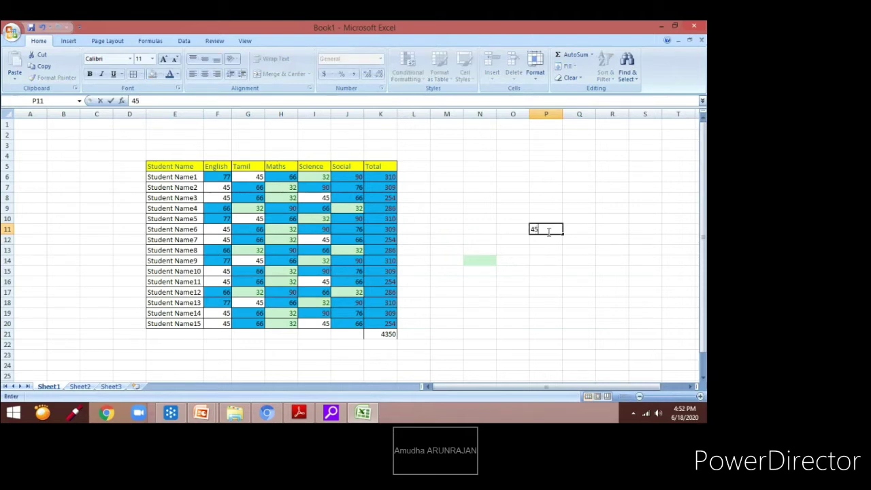
pyautogui.press('Return')
pyautogui.click(542, 231)
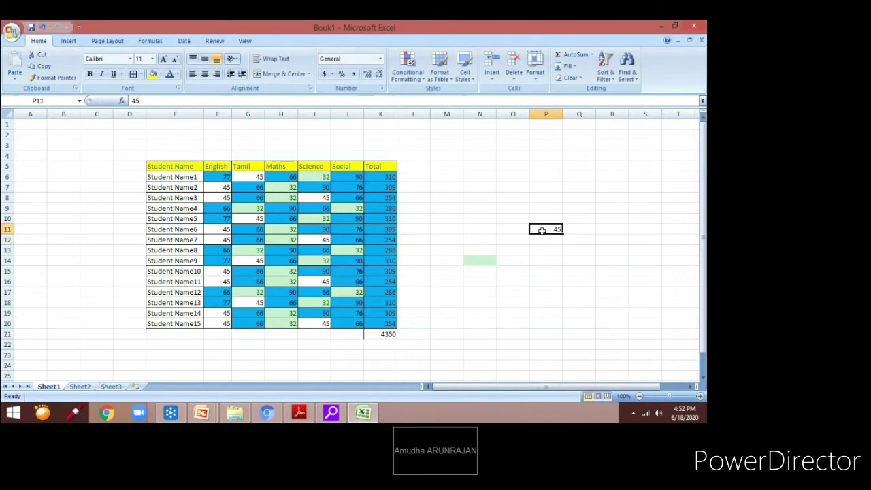
# Add a Greater Than =$P$11 rule using the Red Border format
pyautogui.click(406, 80)
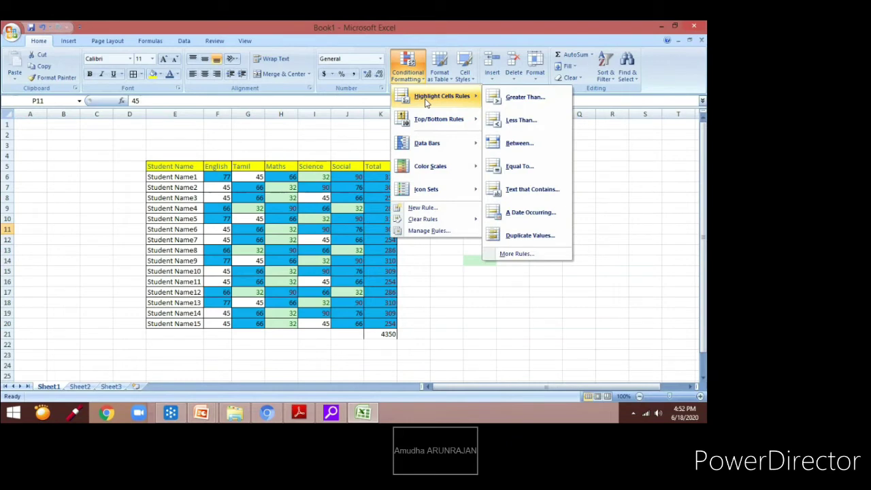
pyautogui.click(529, 101)
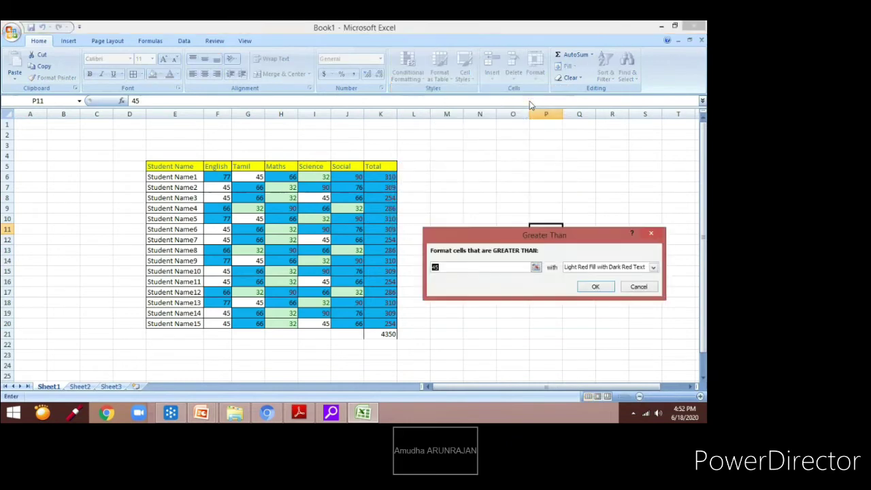
pyautogui.write('=')
pyautogui.write('$')
pyautogui.moveTo(539, 236); pyautogui.dragTo(538, 276)
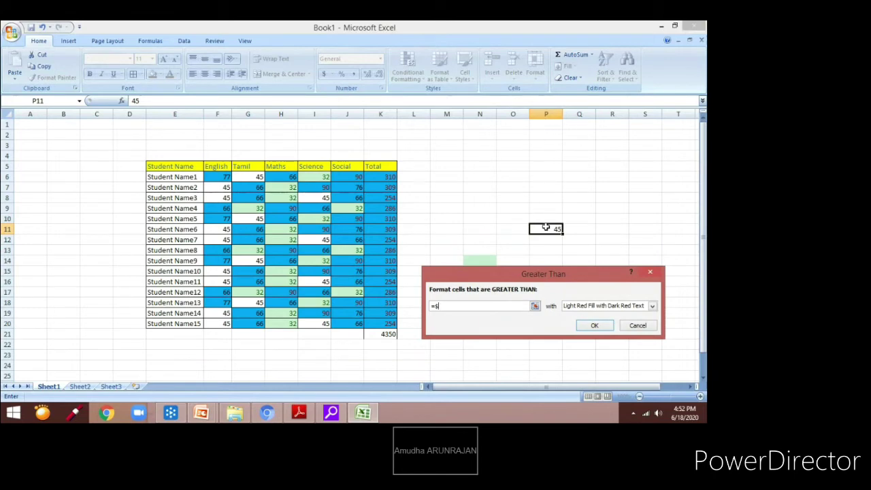
pyautogui.write('P$11')
pyautogui.click(586, 307)
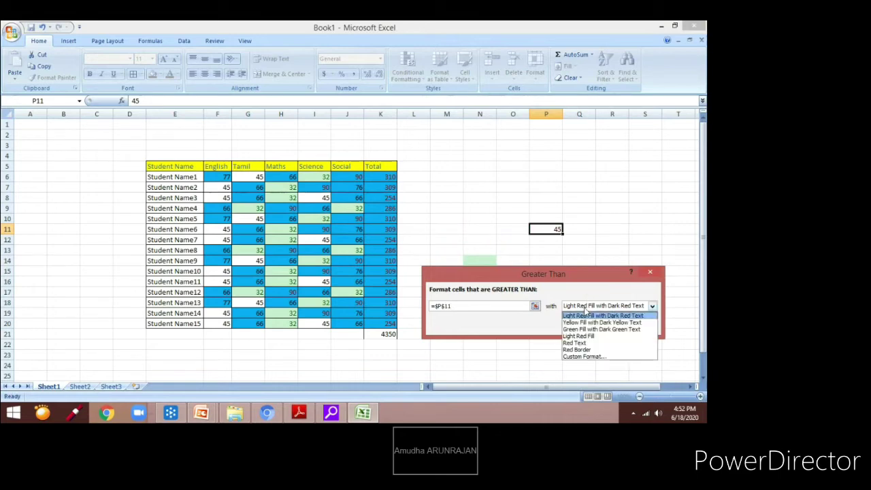
pyautogui.click(597, 351)
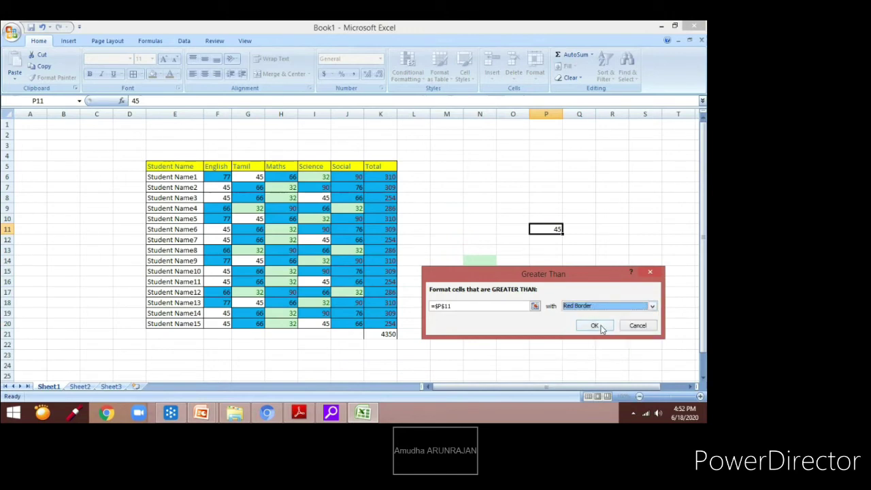
pyautogui.click(595, 326)
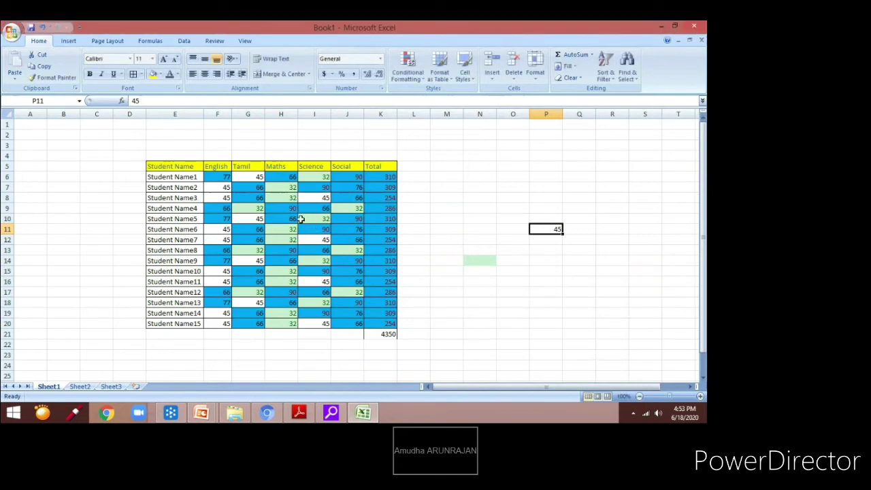
pyautogui.moveTo(218, 176); pyautogui.dragTo(388, 324)
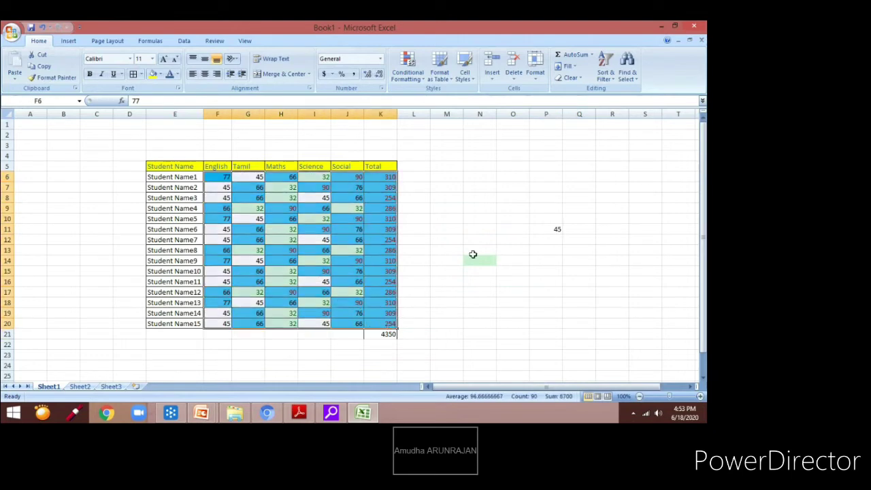
# Shade F6:K20 values greater than =$P$11 with Light Red Fill with Dark Red Text
pyautogui.doubleClick(541, 231)
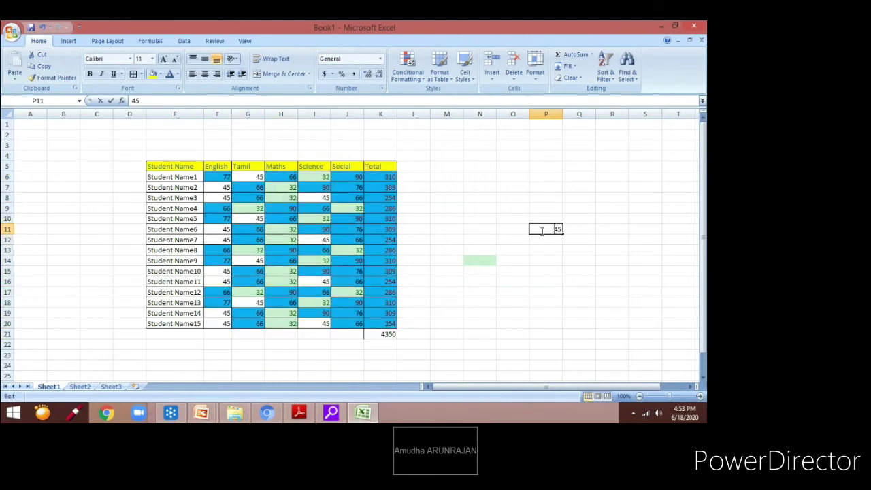
pyautogui.moveTo(225, 179); pyautogui.dragTo(392, 325)
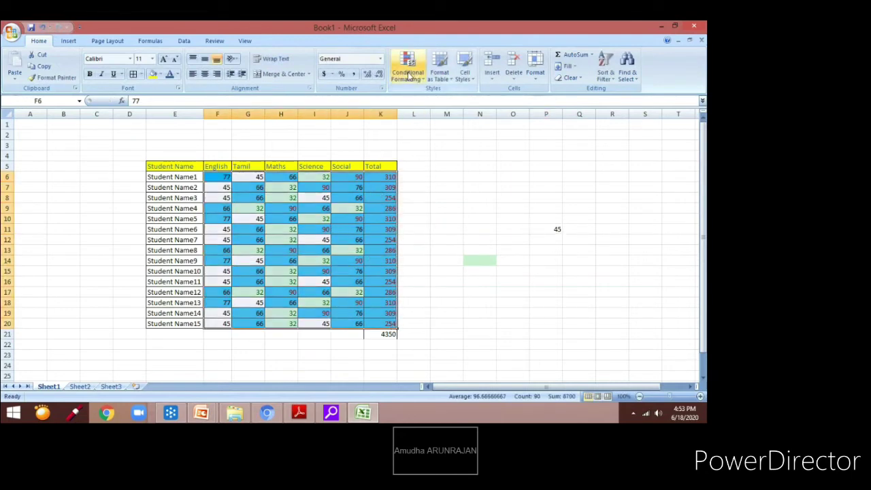
pyautogui.click(407, 75)
pyautogui.moveTo(423, 94)
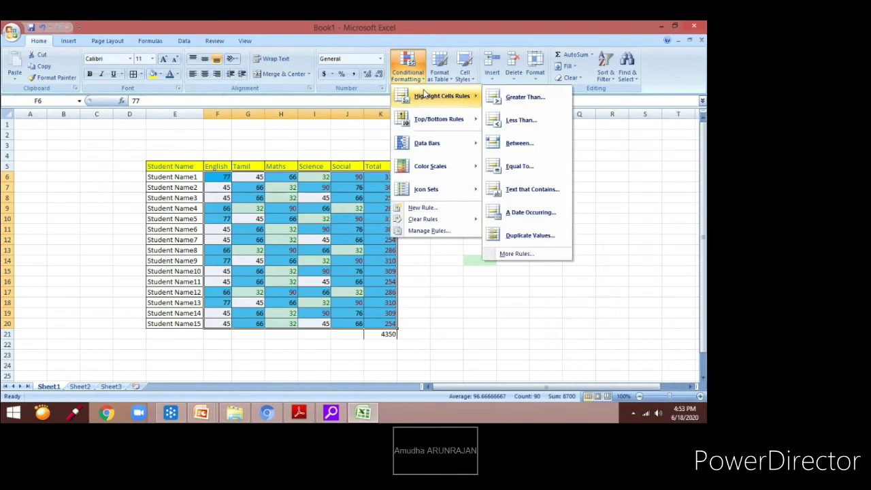
pyautogui.click(518, 97)
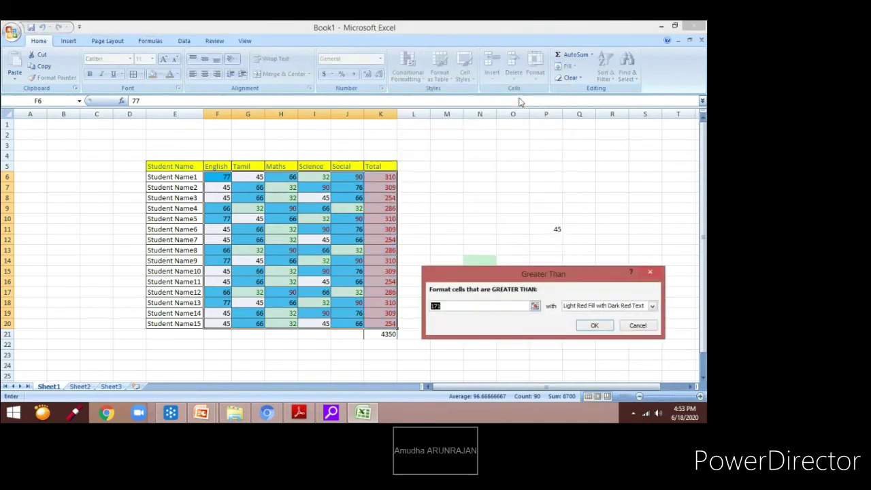
pyautogui.write('=')
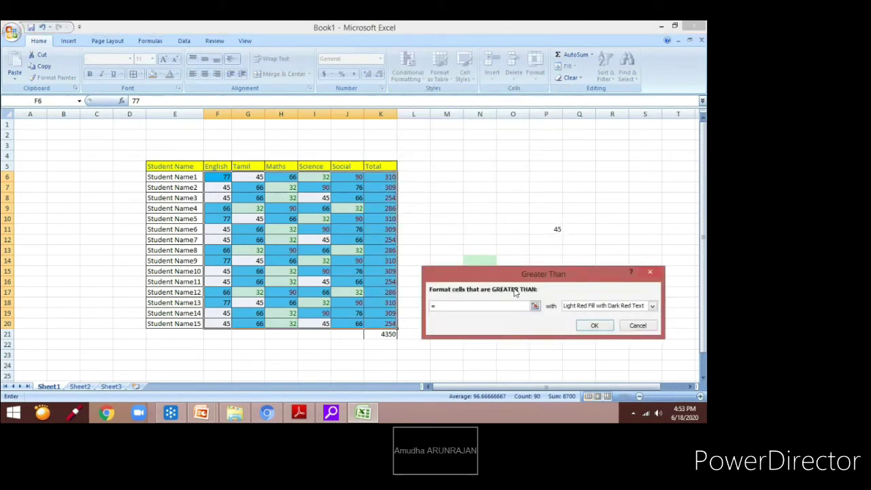
pyautogui.write('$')
pyautogui.write('p')
pyautogui.write('P')
pyautogui.write('$')
pyautogui.write('11')
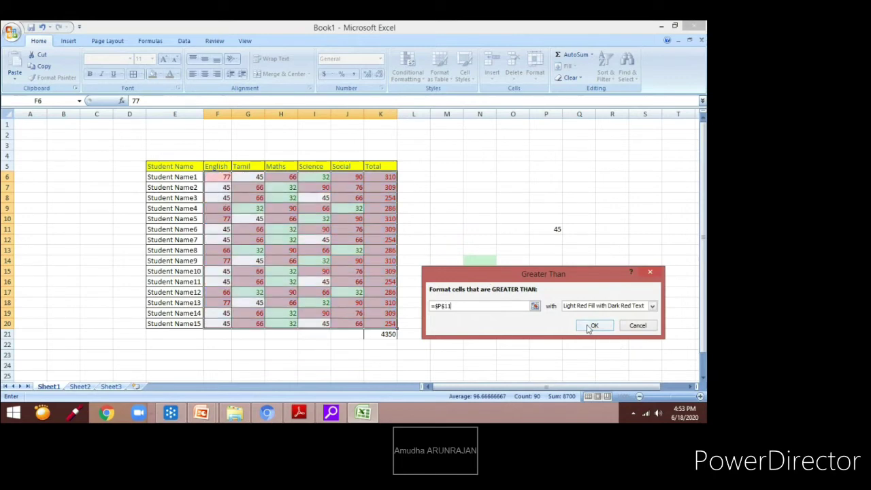
pyautogui.click(589, 328)
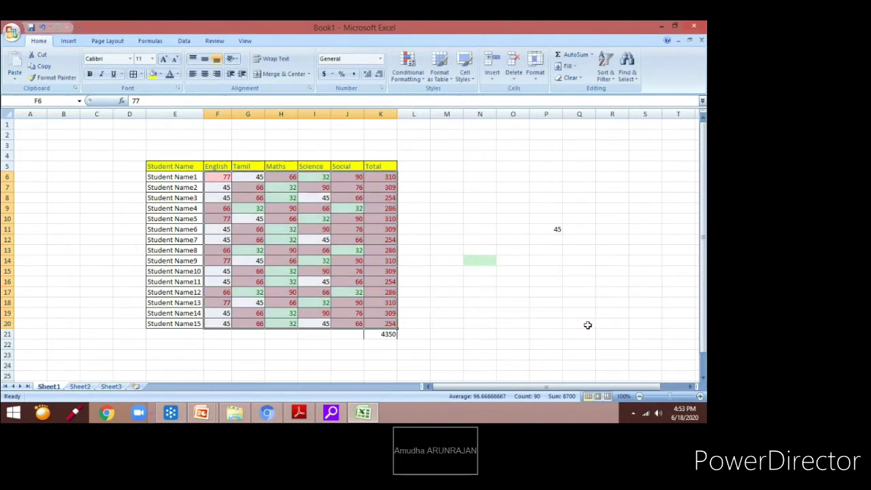
pyautogui.click(587, 325)
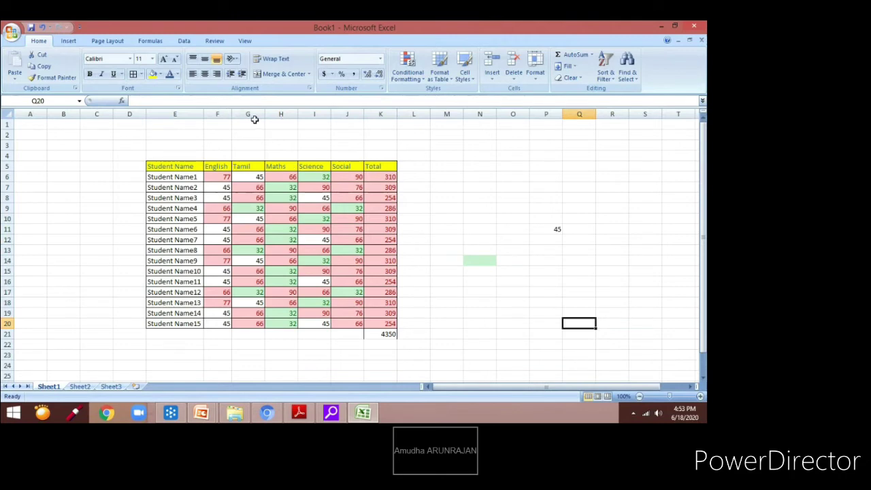
# Select Maths column H and bring up the Cells group Format options
pyautogui.click(281, 114)
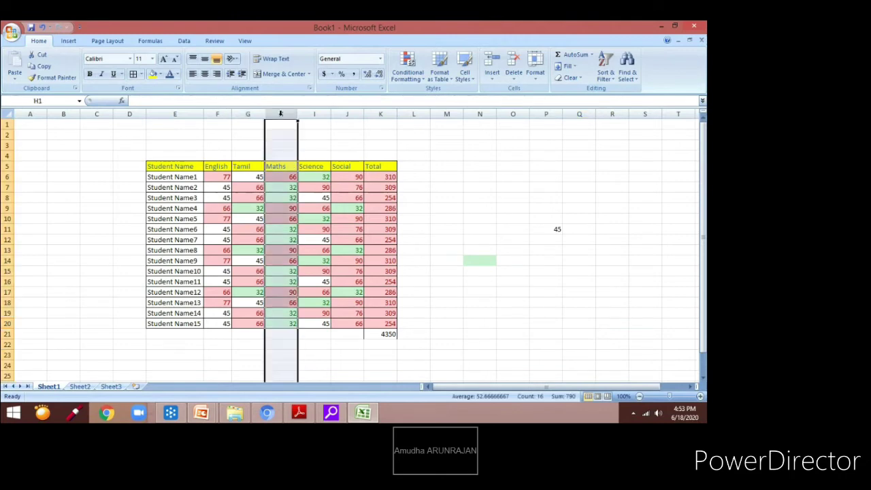
pyautogui.click(532, 76)
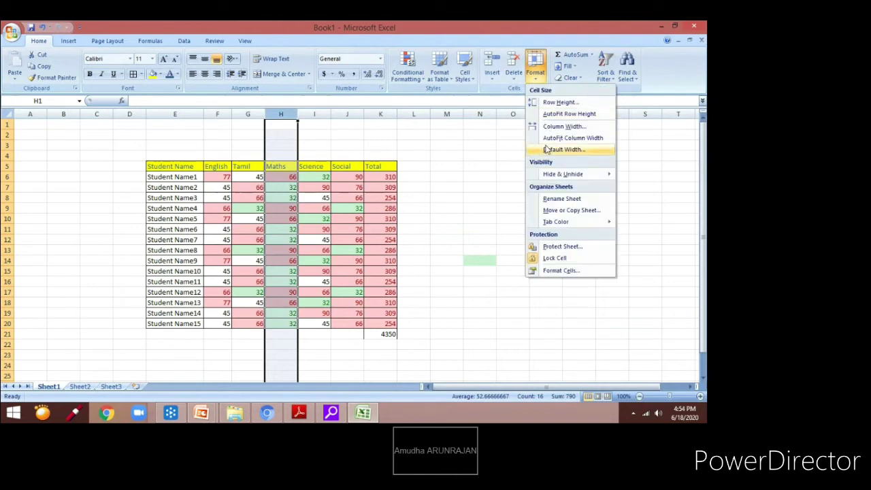
# Hide the sheet rows, undo that, then hide the Maths column H
pyautogui.moveTo(554, 175)
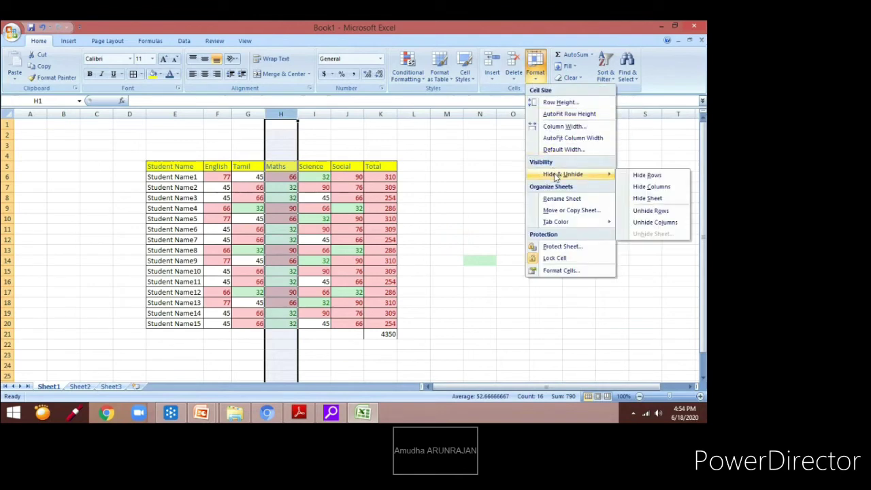
pyautogui.click(647, 175)
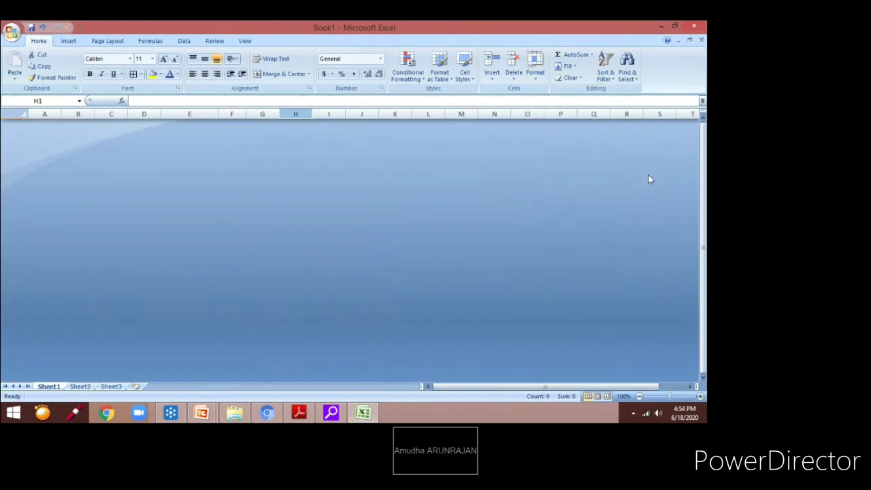
pyautogui.hotkey('ctrl', 'z')
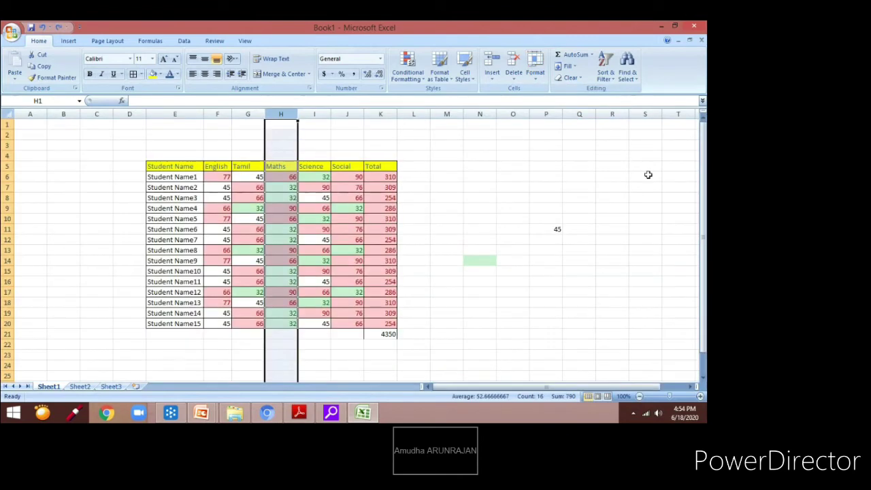
pyautogui.click(535, 68)
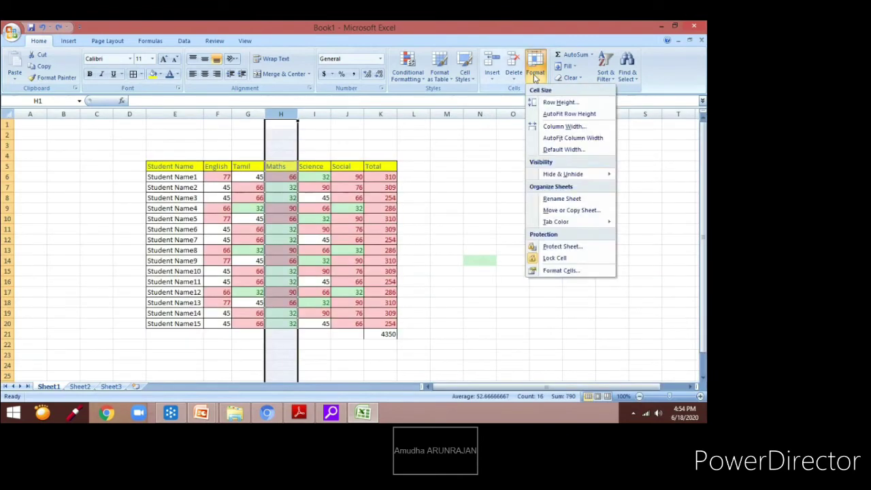
pyautogui.moveTo(574, 176)
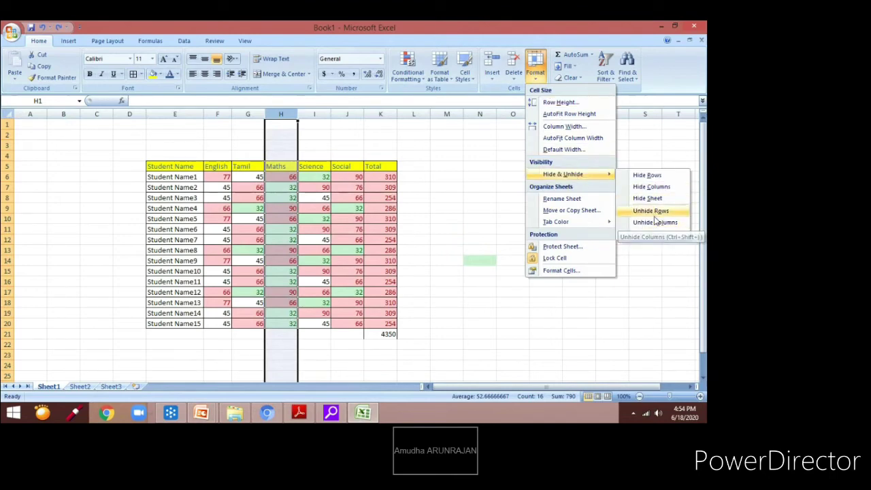
pyautogui.click(652, 187)
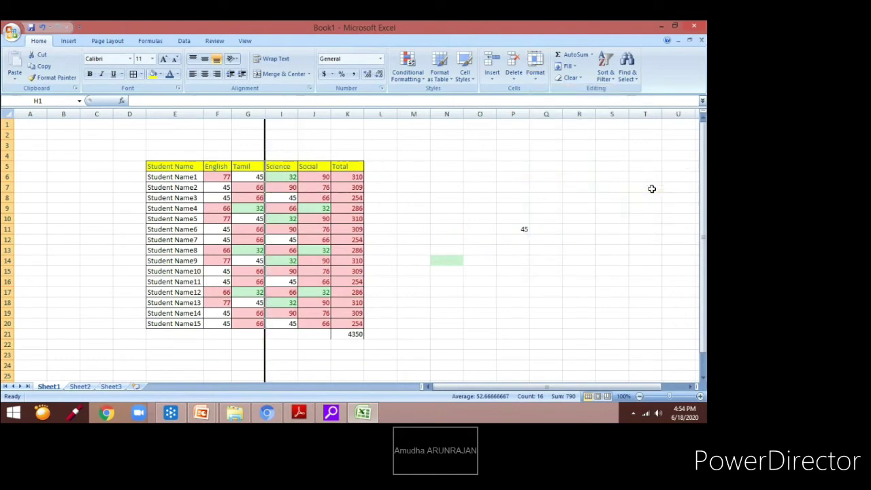
# Unhide the Maths column H after first trying Unhide Rows
pyautogui.click(536, 72)
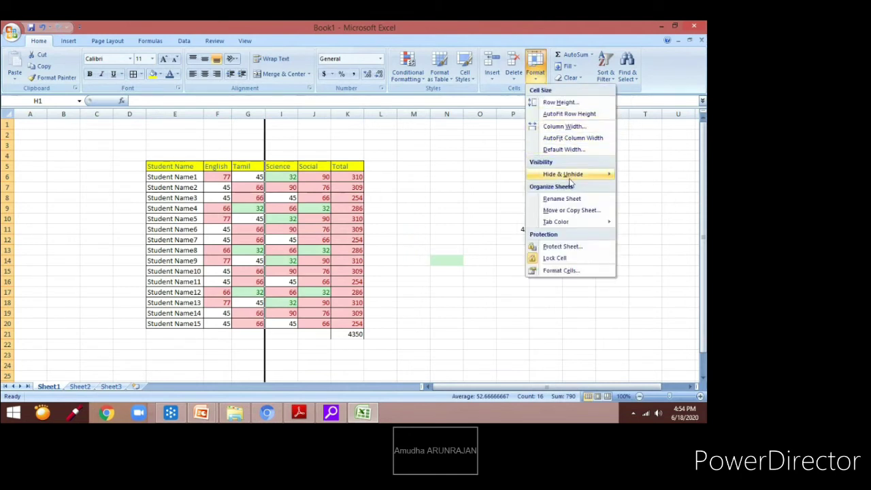
pyautogui.moveTo(571, 176)
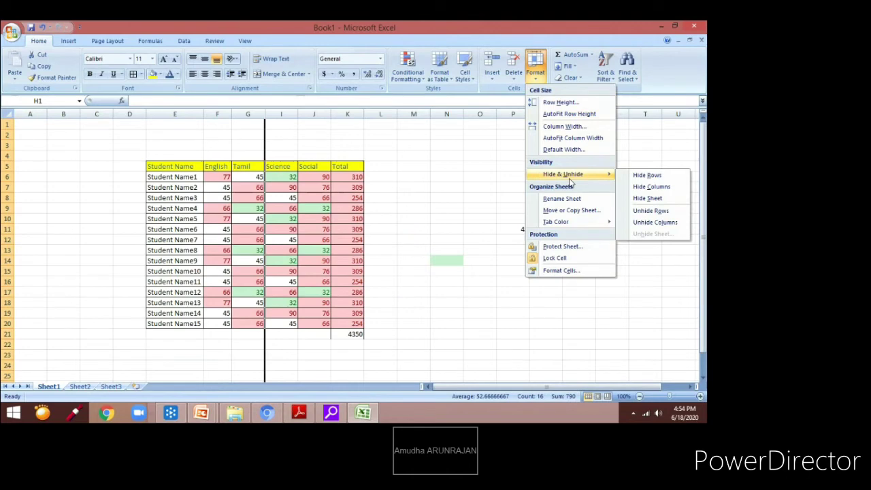
pyautogui.click(647, 211)
pyautogui.click(529, 72)
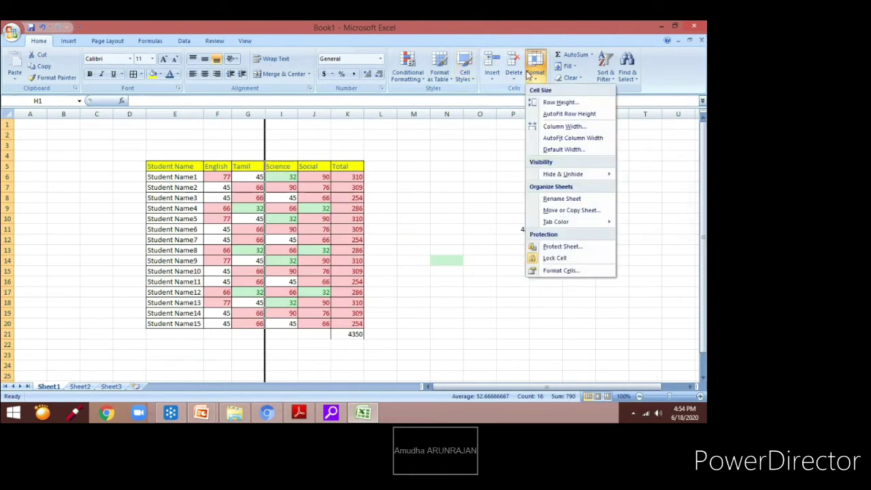
pyautogui.moveTo(565, 175)
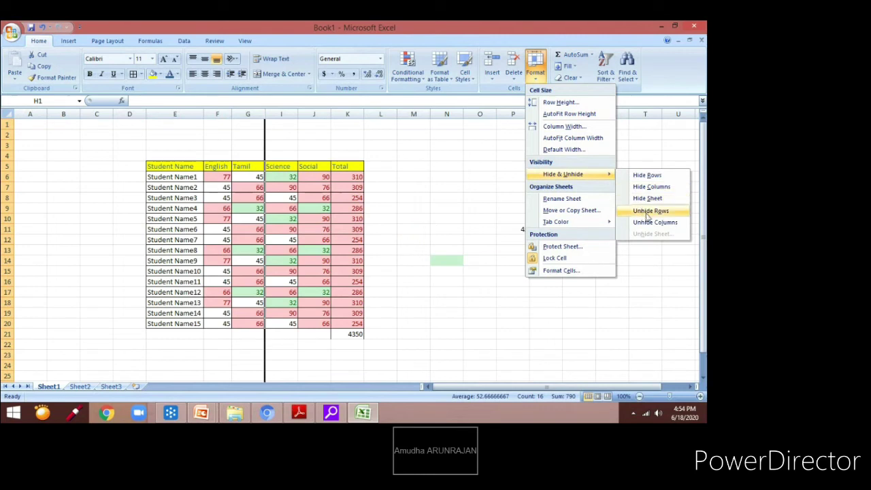
pyautogui.click(643, 222)
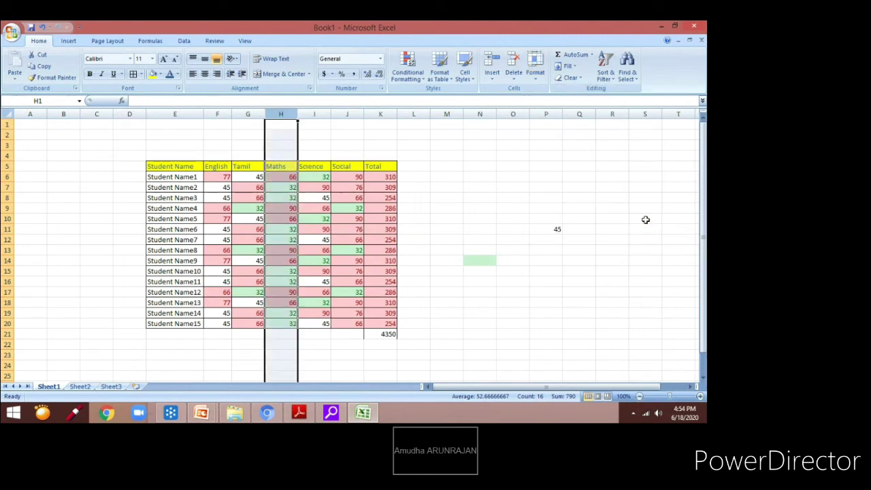
# Delete the four empty rows 1–4 as entire rows so the headings start in row 1, then select D1
pyautogui.click(520, 205)
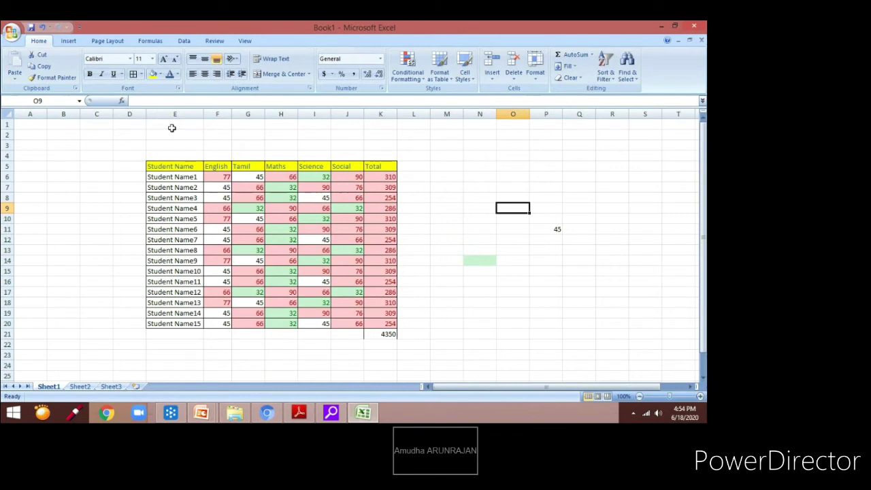
pyautogui.moveTo(72, 125); pyautogui.dragTo(74, 151)
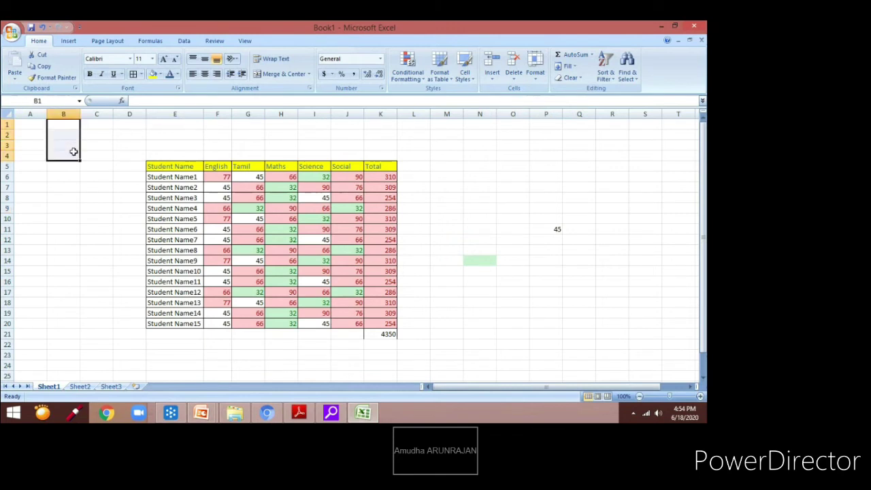
pyautogui.rightClick(73, 152)
pyautogui.click(117, 217)
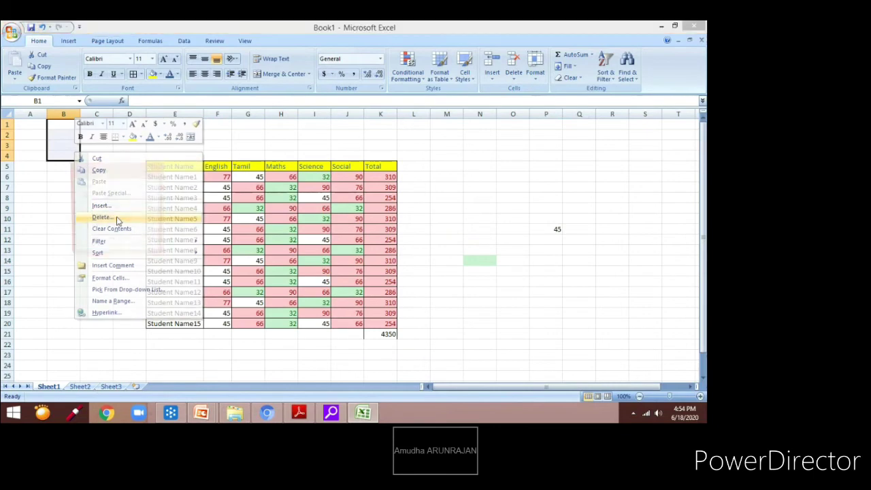
pyautogui.click(111, 217)
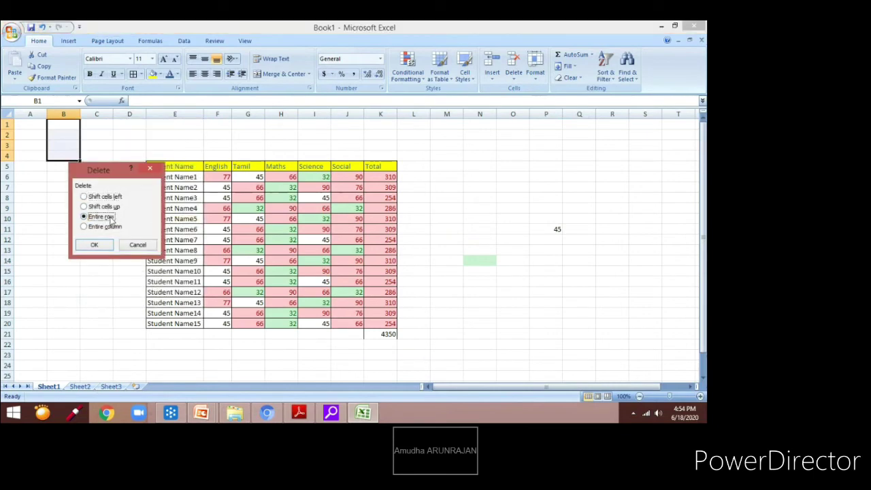
pyautogui.click(106, 246)
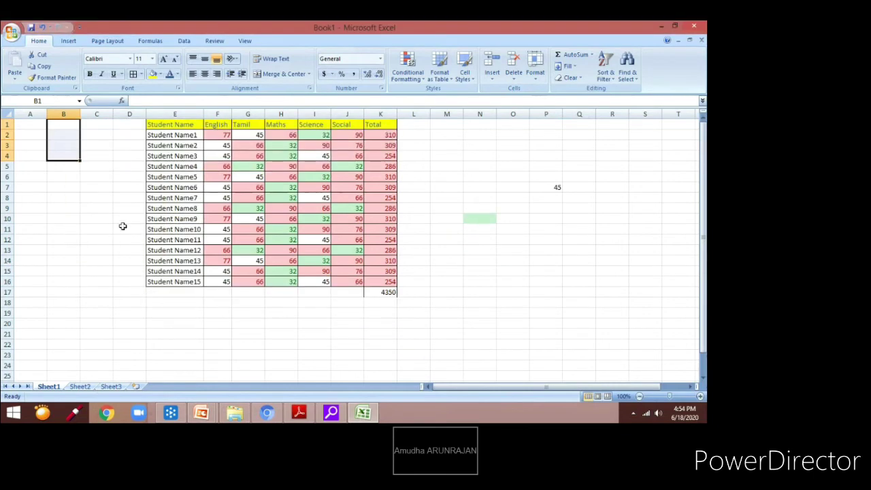
pyautogui.click(127, 218)
pyautogui.click(135, 126)
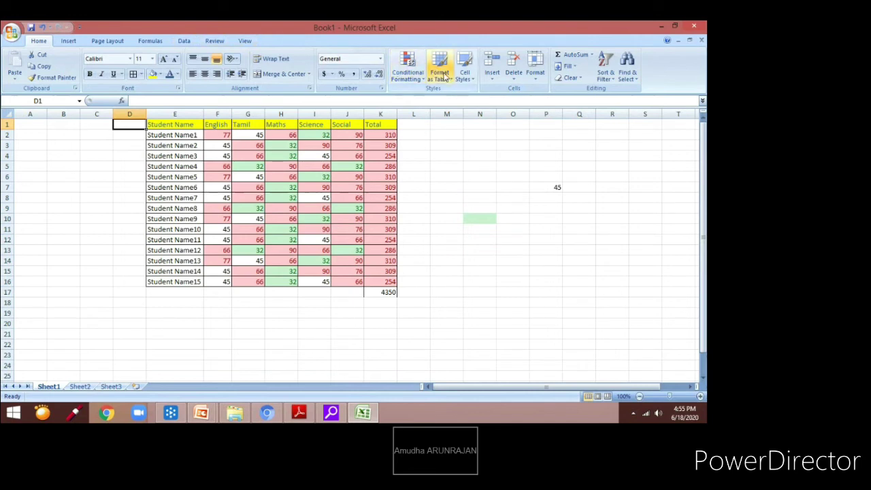
# Freeze panes at D1 to lock columns A–C, test by moving right and back, then unfreeze
pyautogui.click(245, 42)
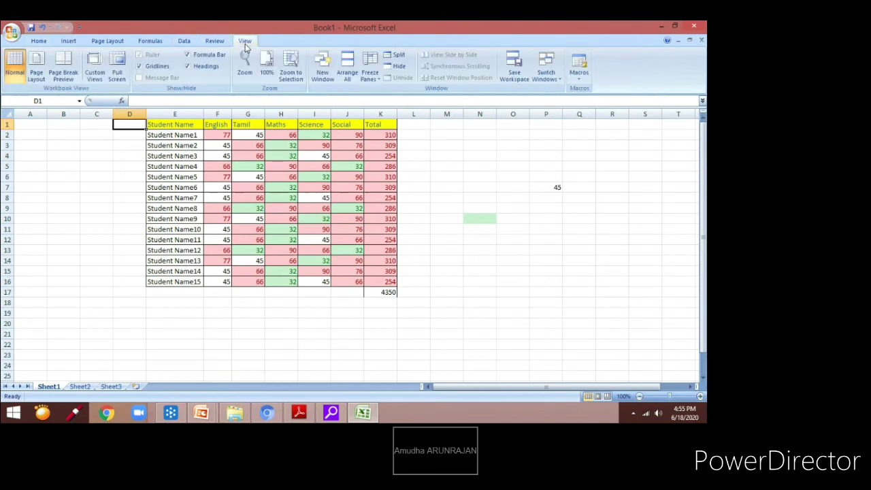
pyautogui.click(371, 71)
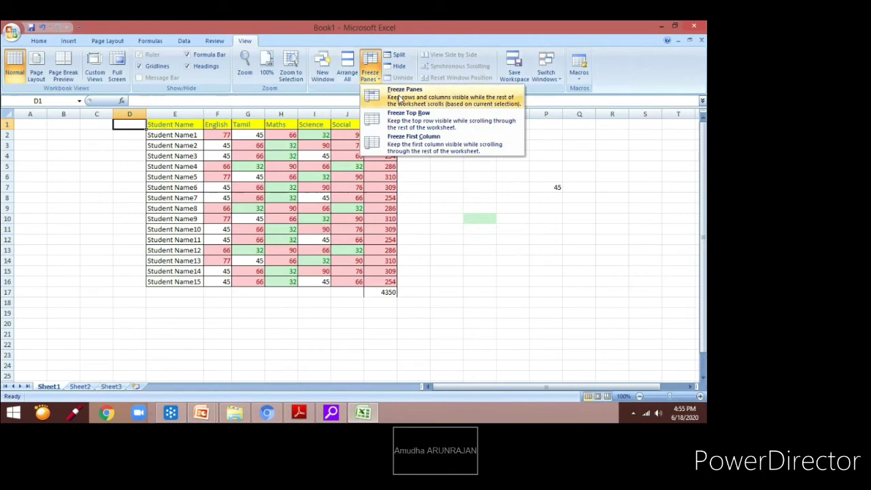
pyautogui.click(399, 96)
pyautogui.press('Left')
pyautogui.press('Left')
pyautogui.press('Left')
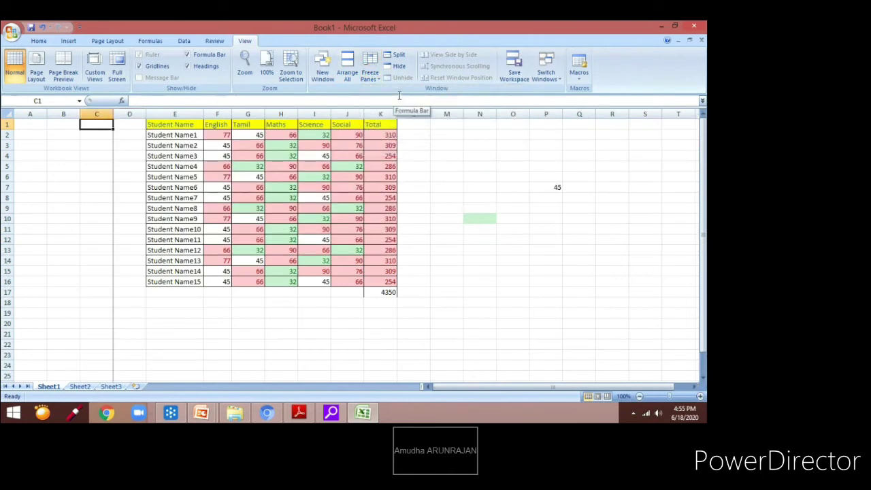
pyautogui.press('Right')
pyautogui.press('Right')
pyautogui.press('Right')
pyautogui.press('Right')
pyautogui.press('Right')
pyautogui.press('Right')
pyautogui.press('Right')
pyautogui.press('Right')
pyautogui.press('Right')
pyautogui.press('Right')
pyautogui.press('Right')
pyautogui.press('Right')
pyautogui.press('Right')
pyautogui.press('Right')
pyautogui.press('Right')
pyautogui.press('Right')
pyautogui.press('Right')
pyautogui.press('Right')
pyautogui.press('Right')
pyautogui.press('Right')
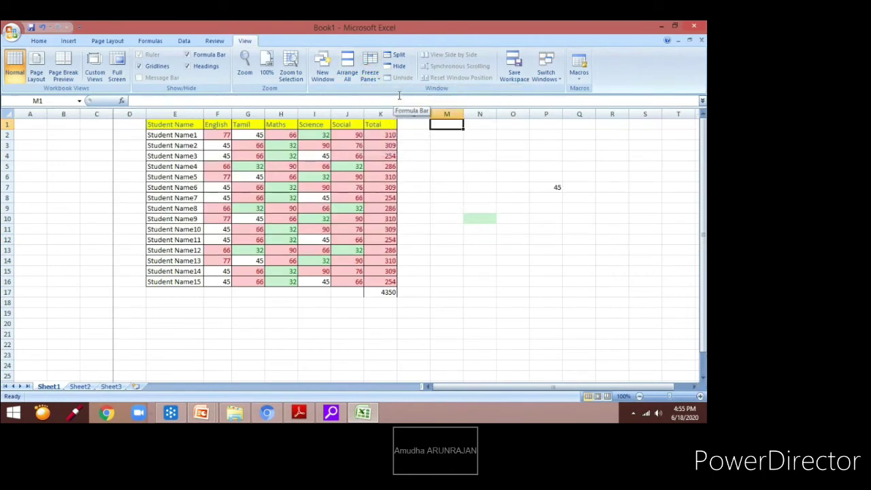
pyautogui.press('Right')
pyautogui.press('Right')
pyautogui.press('Right')
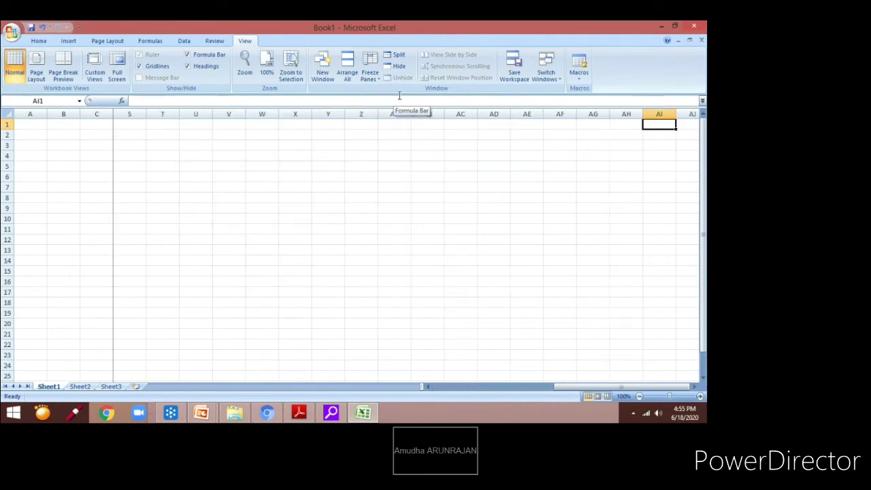
pyautogui.press('Left')
pyautogui.press('Left')
pyautogui.press('Left')
pyautogui.press('Left')
pyautogui.press('Left')
pyautogui.press('Left')
pyautogui.press('Left')
pyautogui.press('Left')
pyautogui.press('Left')
pyautogui.press('Left')
pyautogui.press('Left')
pyautogui.press('Left')
pyautogui.press('Left')
pyautogui.press('Left')
pyautogui.press('Left')
pyautogui.press('Left')
pyautogui.press('Left')
pyautogui.press('Left')
pyautogui.press('Left')
pyautogui.press('Left')
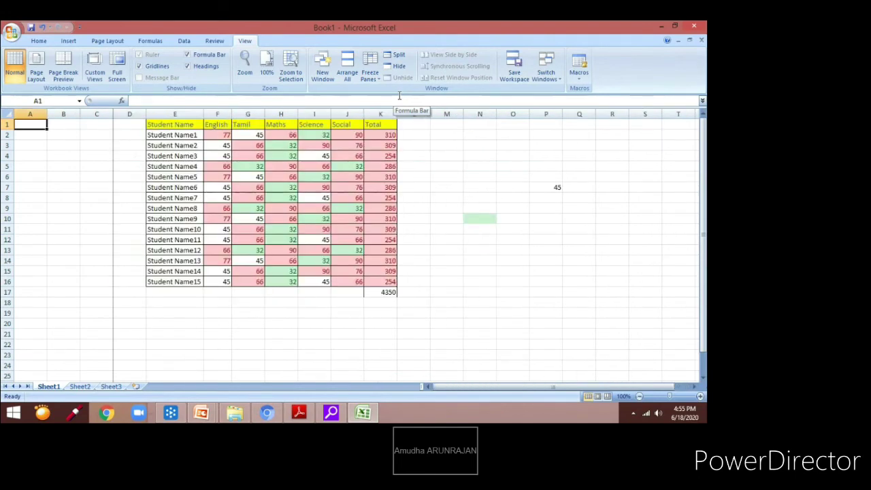
pyautogui.click(376, 76)
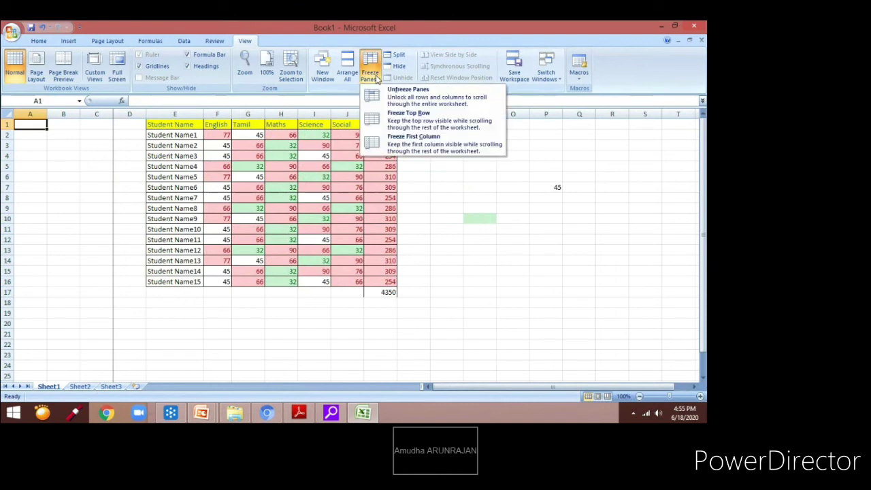
pyautogui.click(392, 96)
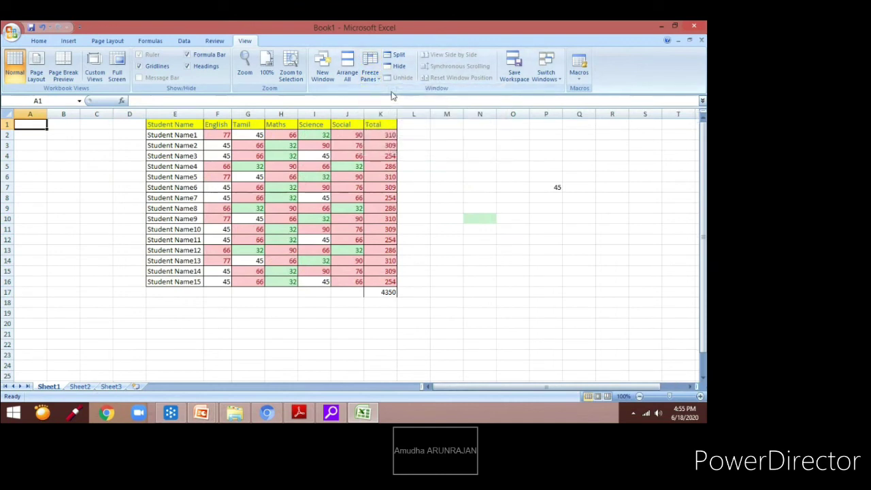
# Freeze the top row with the Student Name to Total headings and test by moving down and back up
pyautogui.click(160, 130)
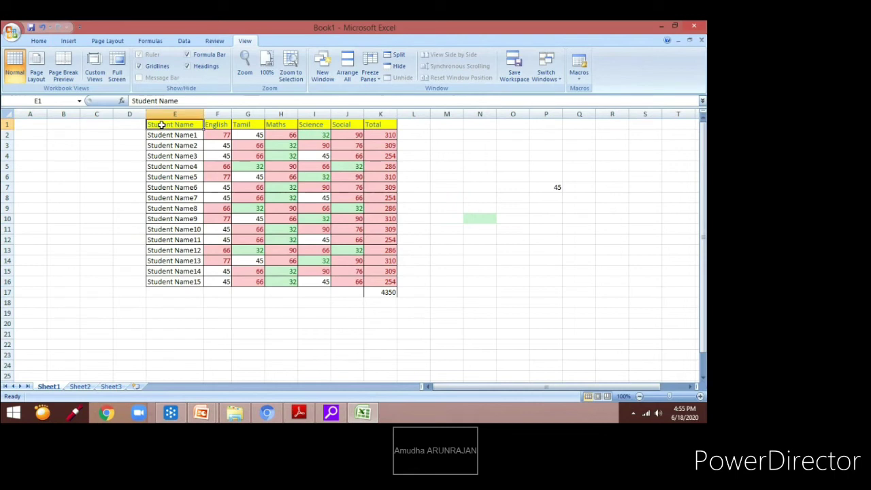
pyautogui.click(368, 77)
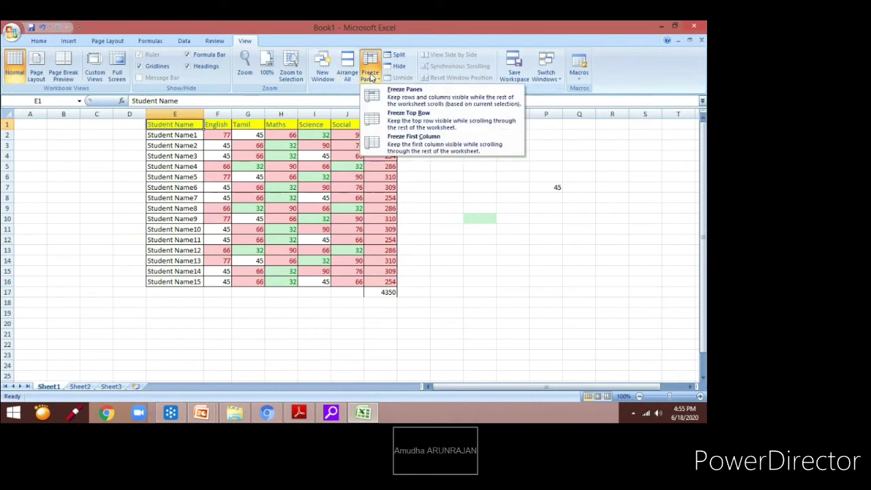
pyautogui.click(393, 115)
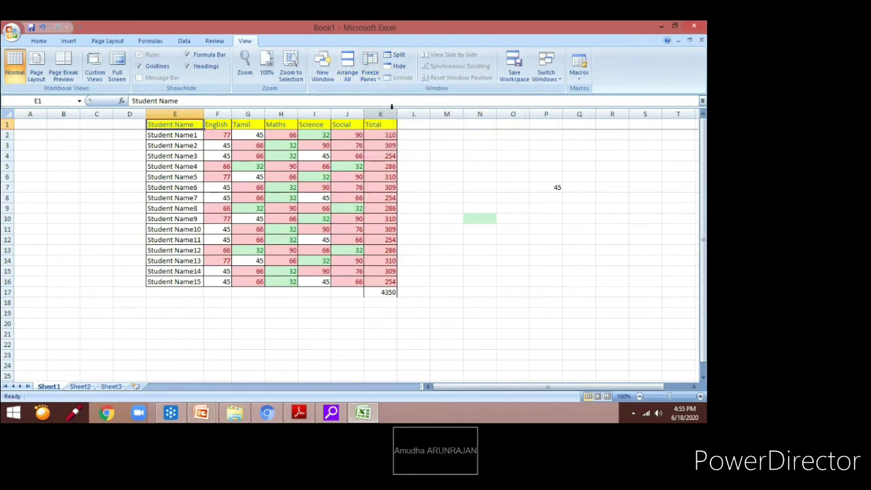
pyautogui.press('Down')
pyautogui.press('Down')
pyautogui.press('Down')
pyautogui.press('Down')
pyautogui.press('Down')
pyautogui.press('Down')
pyautogui.press('Down')
pyautogui.press('Down')
pyautogui.press('Down')
pyautogui.press('Down')
pyautogui.press('Down')
pyautogui.press('Down')
pyautogui.press('Down')
pyautogui.press('Down')
pyautogui.press('Down')
pyautogui.press('Down')
pyautogui.press('Down')
pyautogui.press('Down')
pyautogui.press('Down')
pyautogui.press('Down')
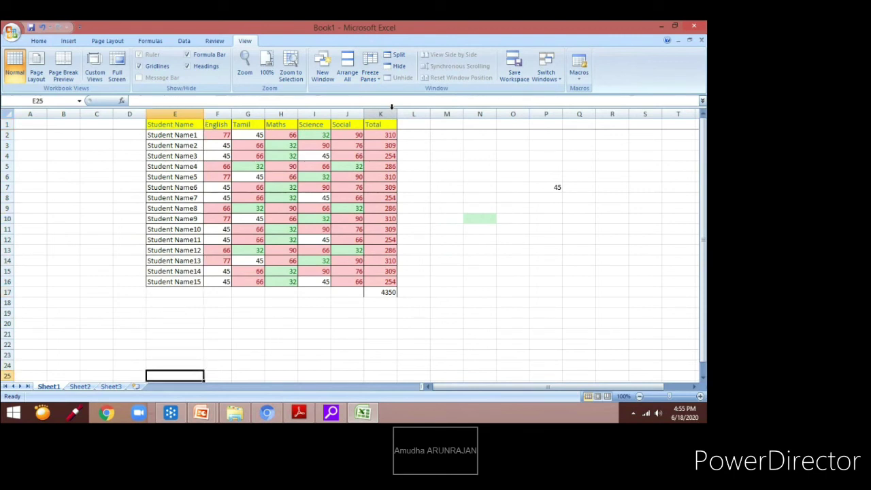
pyautogui.press('Down')
pyautogui.press('Down')
pyautogui.press('Down')
pyautogui.press('Down')
pyautogui.press('Down')
pyautogui.press('Down')
pyautogui.press('Down')
pyautogui.press('Down')
pyautogui.press('Down')
pyautogui.press('Down')
pyautogui.press('Down')
pyautogui.press('Down')
pyautogui.press('Down')
pyautogui.press('Down')
pyautogui.press('Down')
pyautogui.press('Up')
pyautogui.press('Up')
pyautogui.press('Up')
pyautogui.press('Up')
pyautogui.press('Up')
pyautogui.press('Up')
pyautogui.press('Up')
pyautogui.press('Up')
pyautogui.press('Up')
pyautogui.press('Up')
pyautogui.press('Up')
pyautogui.press('Up')
pyautogui.press('Up')
pyautogui.press('Up')
pyautogui.press('Up')
pyautogui.press('Up')
pyautogui.press('Up')
pyautogui.press('Up')
pyautogui.press('Up')
pyautogui.press('Up')
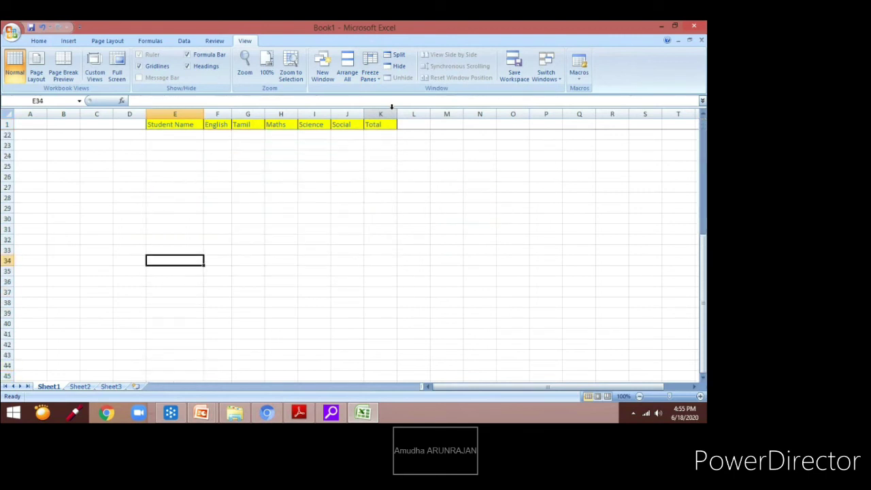
pyautogui.press('Up')
pyautogui.press('Up')
pyautogui.press('Up')
pyautogui.press('Up')
pyautogui.press('Up')
pyautogui.press('Up')
pyautogui.press('Up')
pyautogui.press('Up')
pyautogui.press('Up')
pyautogui.press('Up')
pyautogui.press('Up')
pyautogui.press('Up')
pyautogui.press('Up')
pyautogui.press('Up')
pyautogui.press('Up')
pyautogui.press('Left')
pyautogui.press('Left')
pyautogui.press('Left')
pyautogui.press('Left')
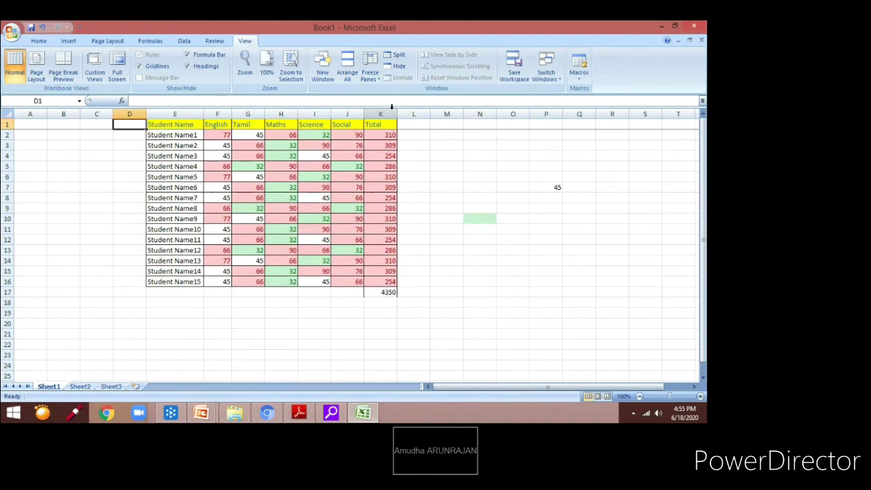
# Freeze the first column A, test it by moving right along row 1, then unfreeze all panes
pyautogui.click(371, 76)
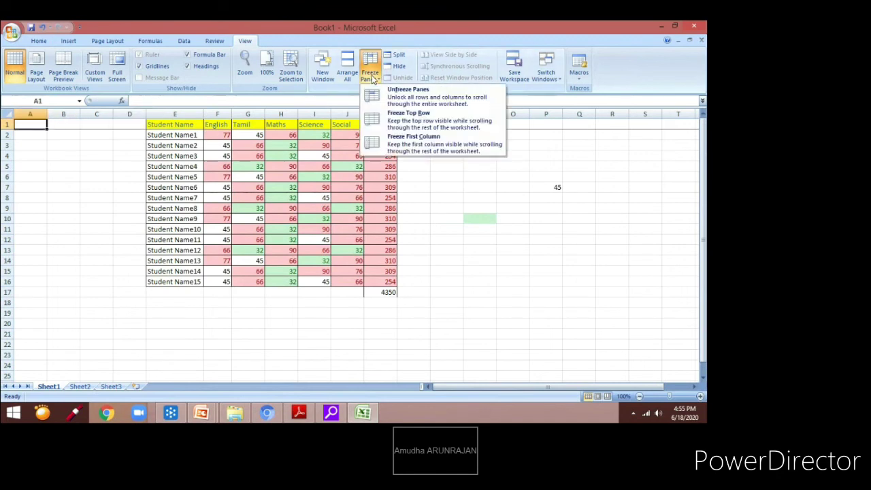
pyautogui.click(435, 140)
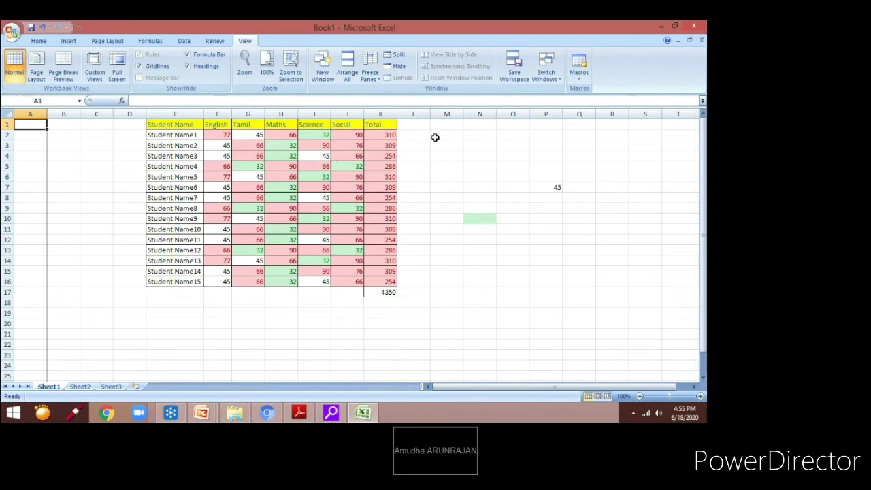
pyautogui.press('Right')
pyautogui.press('Right')
pyautogui.press('Right')
pyautogui.press('Right')
pyautogui.press('Right')
pyautogui.press('Right')
pyautogui.press('Right')
pyautogui.press('Right')
pyautogui.press('Right')
pyautogui.press('Right')
pyautogui.press('Right')
pyautogui.press('Right')
pyautogui.press('Right')
pyautogui.press('Right')
pyautogui.press('Right')
pyautogui.press('Right')
pyautogui.press('Right')
pyautogui.press('Right')
pyautogui.press('Right')
pyautogui.press('Right')
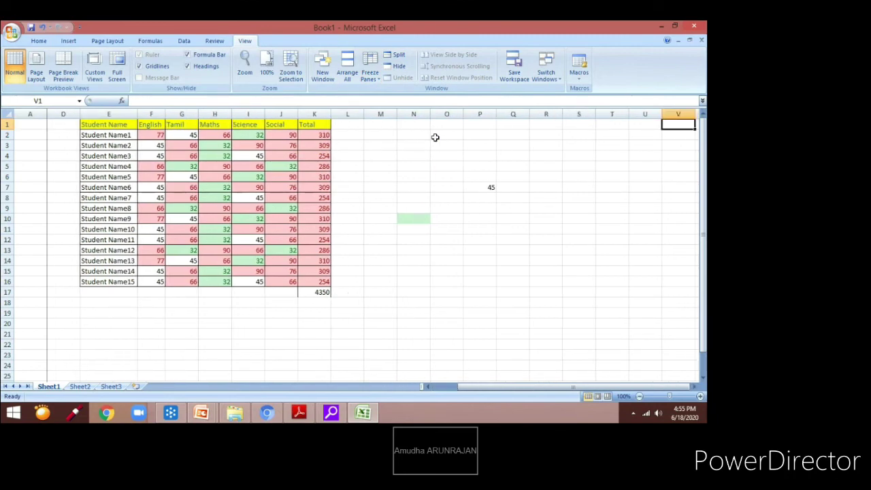
pyautogui.press('Right')
pyautogui.press('Right')
pyautogui.press('Right')
pyautogui.press('Right')
pyautogui.press('Right')
pyautogui.press('Right')
pyautogui.press('Right')
pyautogui.press('Right')
pyautogui.press('Left')
pyautogui.press('Left')
pyautogui.press('Left')
pyautogui.press('Left')
pyautogui.press('Left')
pyautogui.press('Left')
pyautogui.press('Left')
pyautogui.press('Left')
pyautogui.press('Home')
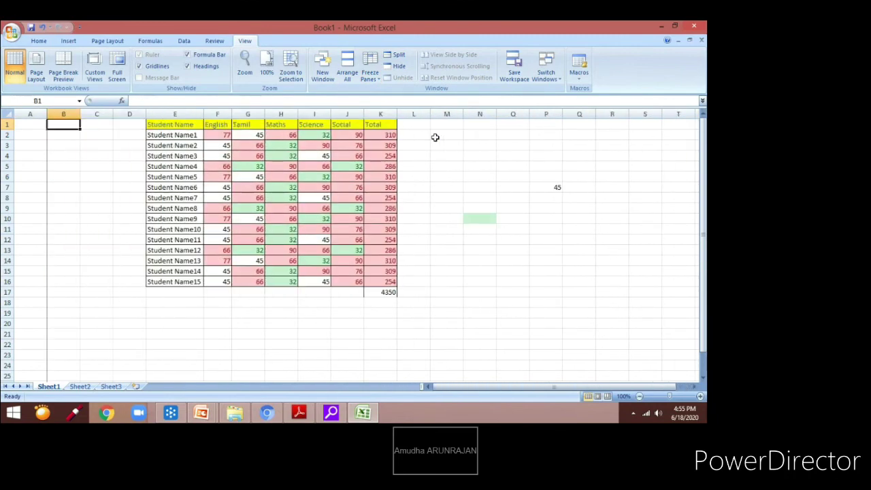
pyautogui.press('Left')
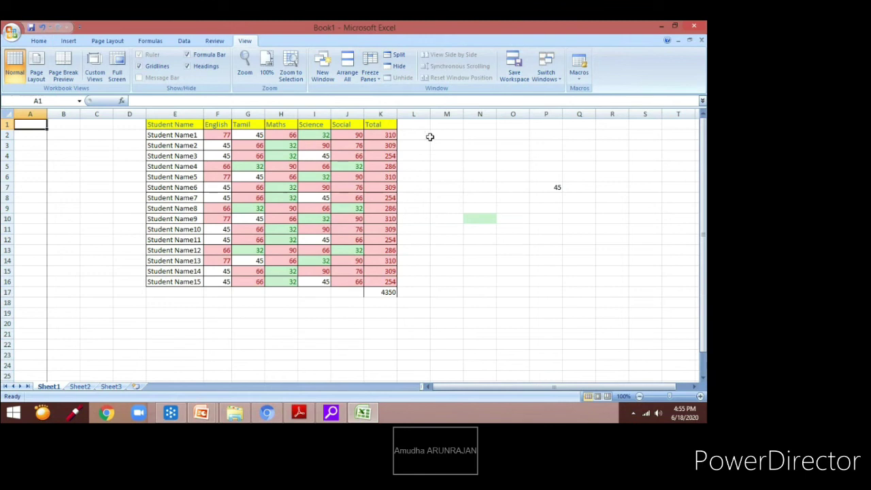
pyautogui.click(369, 72)
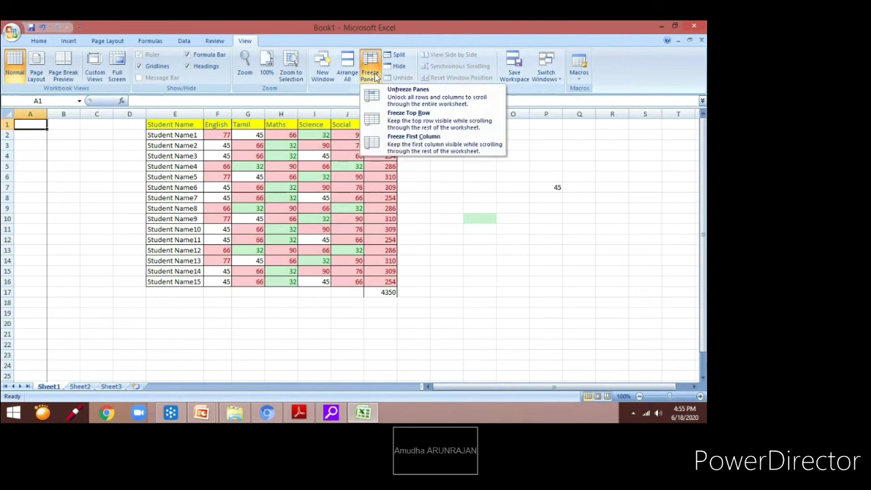
pyautogui.click(401, 98)
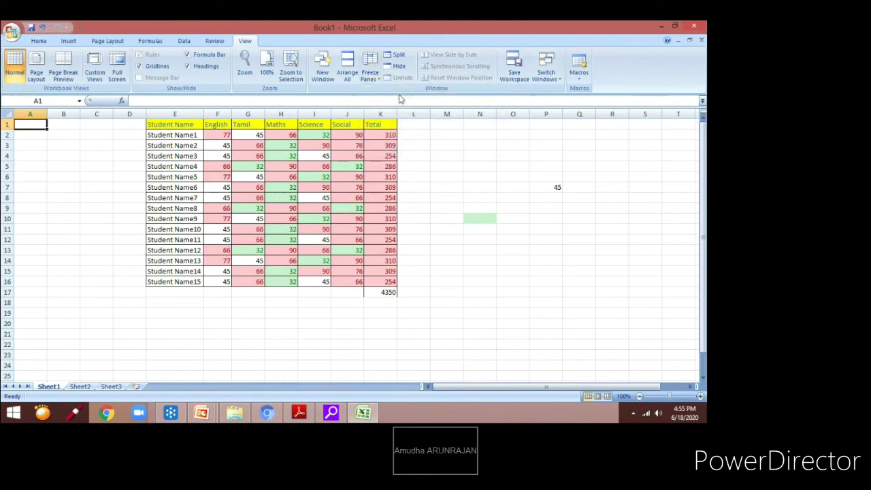